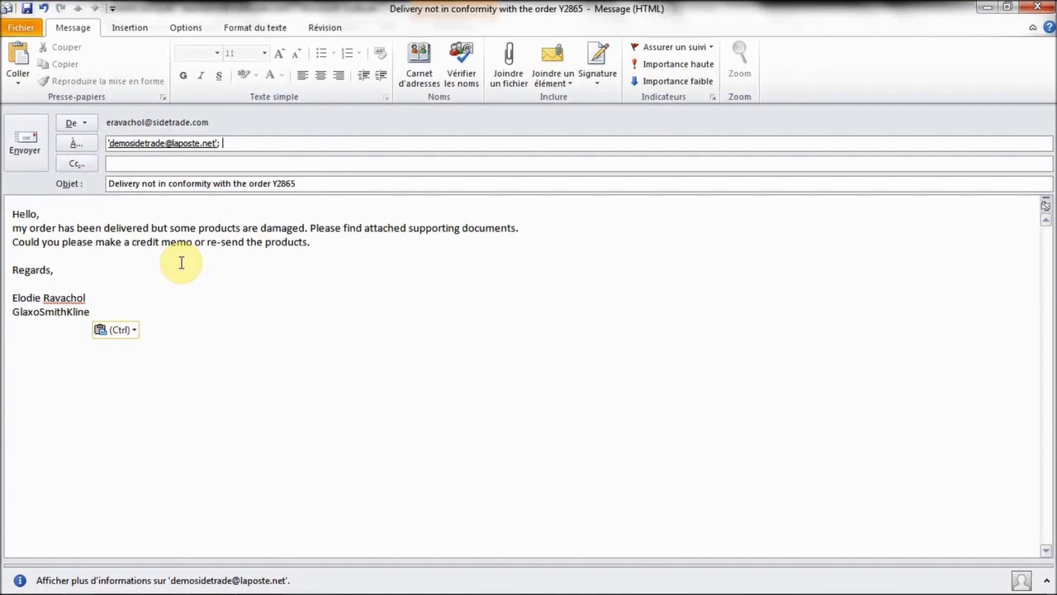
- Attach Order ref.pdf and Delivery pictures.pdf to the delivery complaint email and send it
left_click(508, 73)
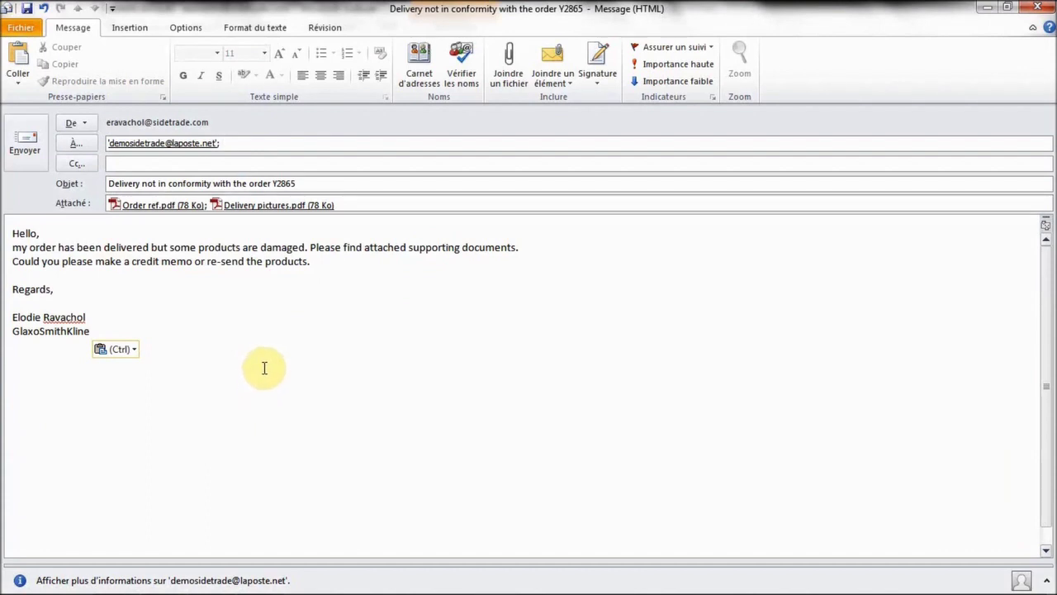
left_click(25, 145)
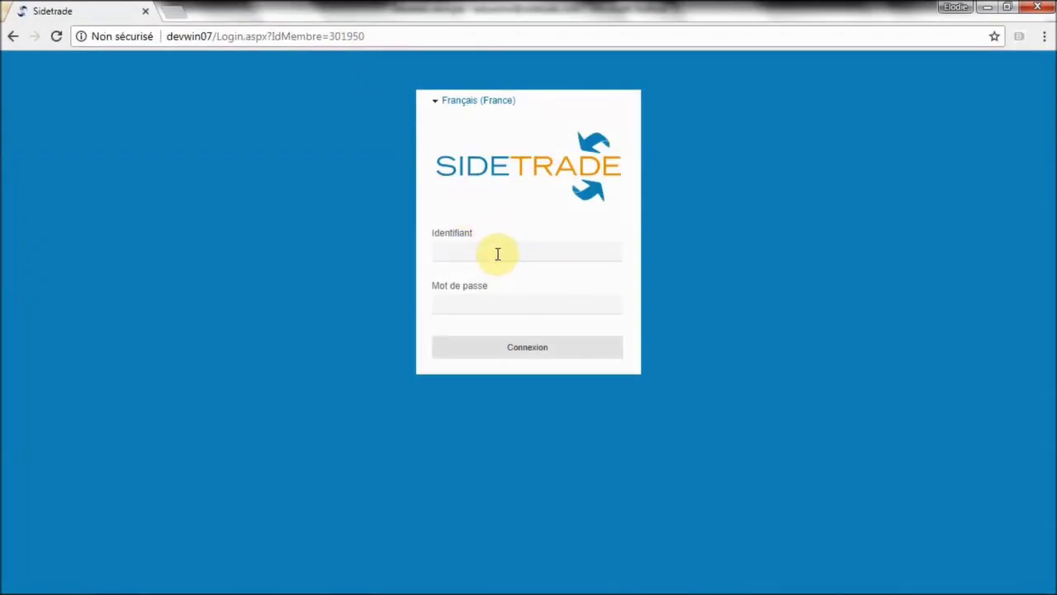
- Switch to Sidetrade in the browser and log in with the saved user identifier and the account password
left_click(498, 253)
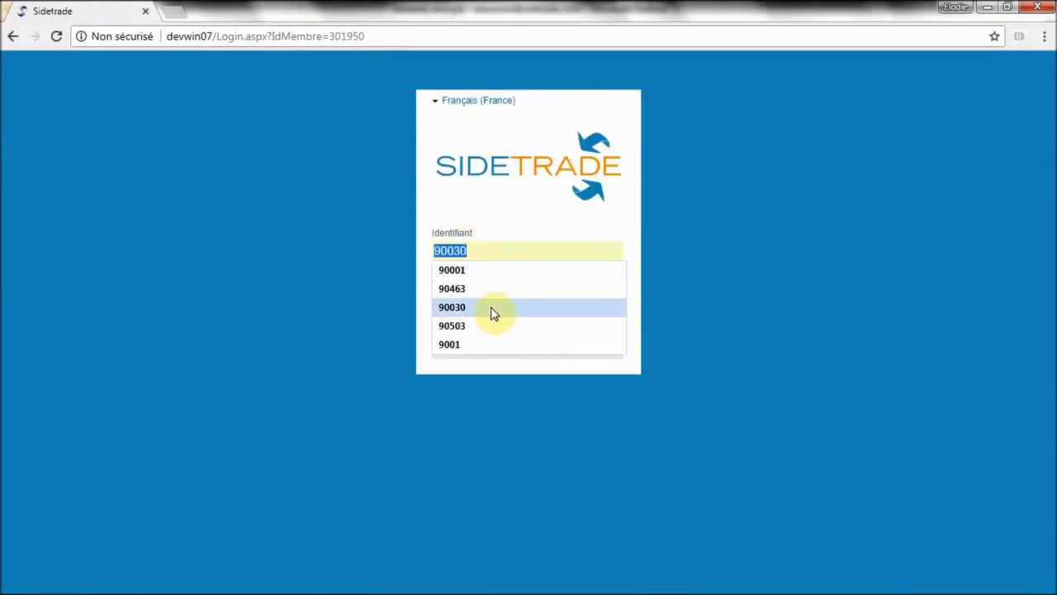
left_click(491, 294)
left_click(490, 299)
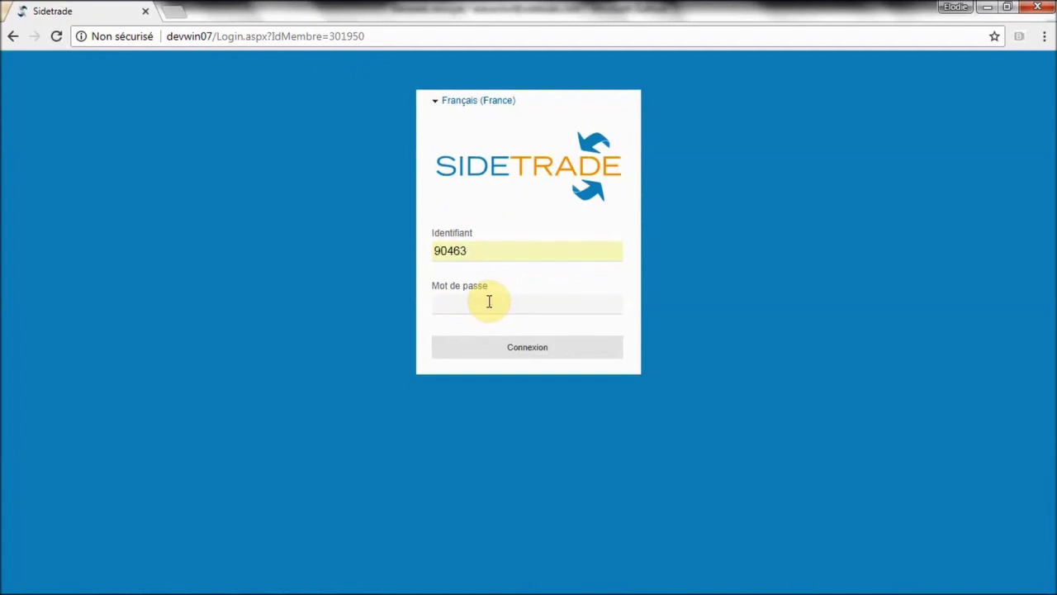
type("•••••••••••••")
key("Return")
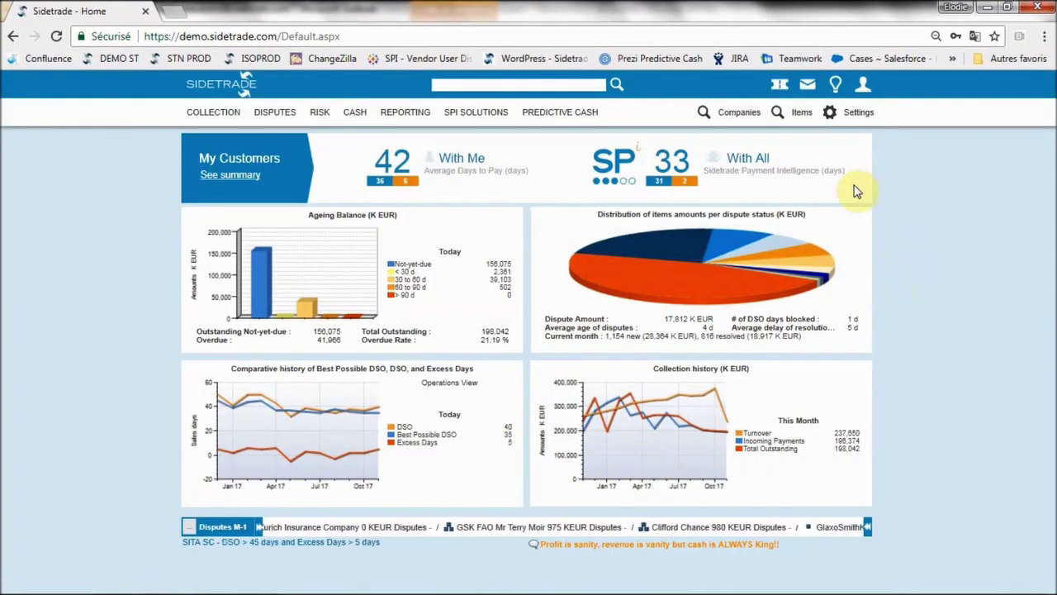
- Go to the DigitalCase inbox and open the new GlaxoSmithKline case about the delivery not in conformity with the order
left_click(779, 87)
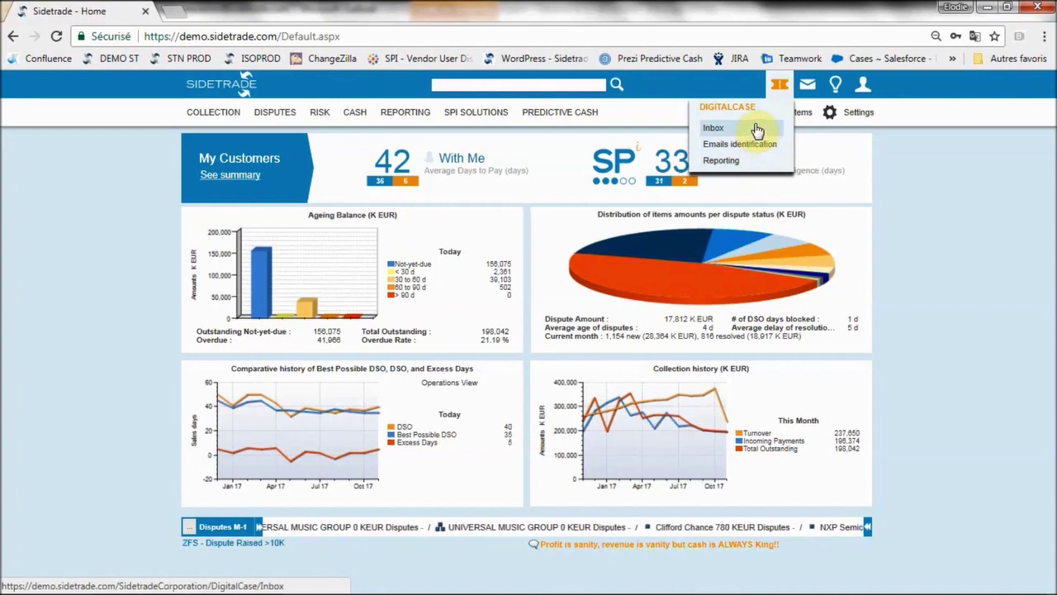
left_click(758, 130)
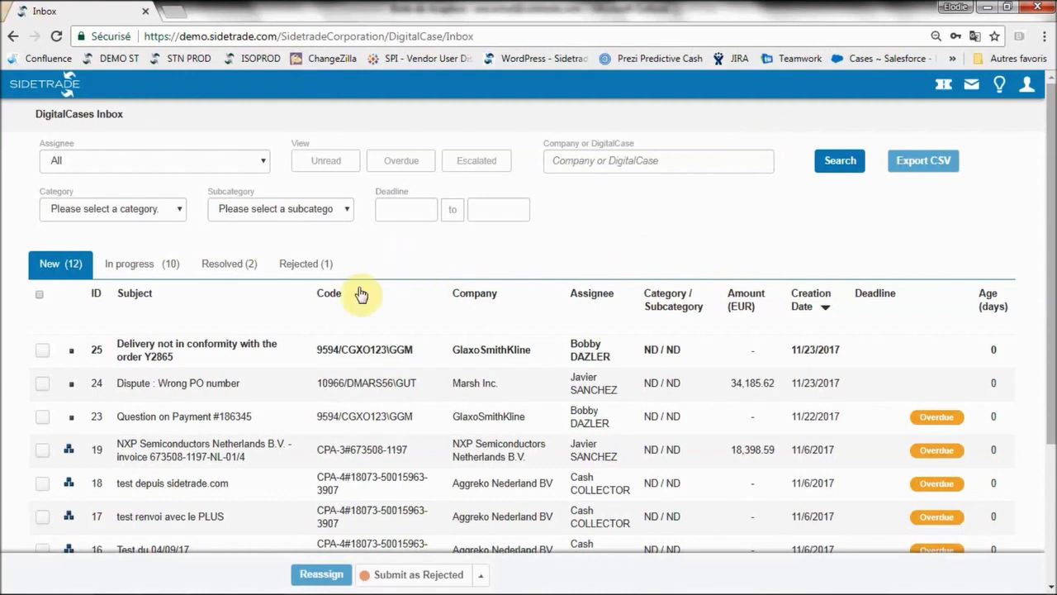
left_click(210, 353)
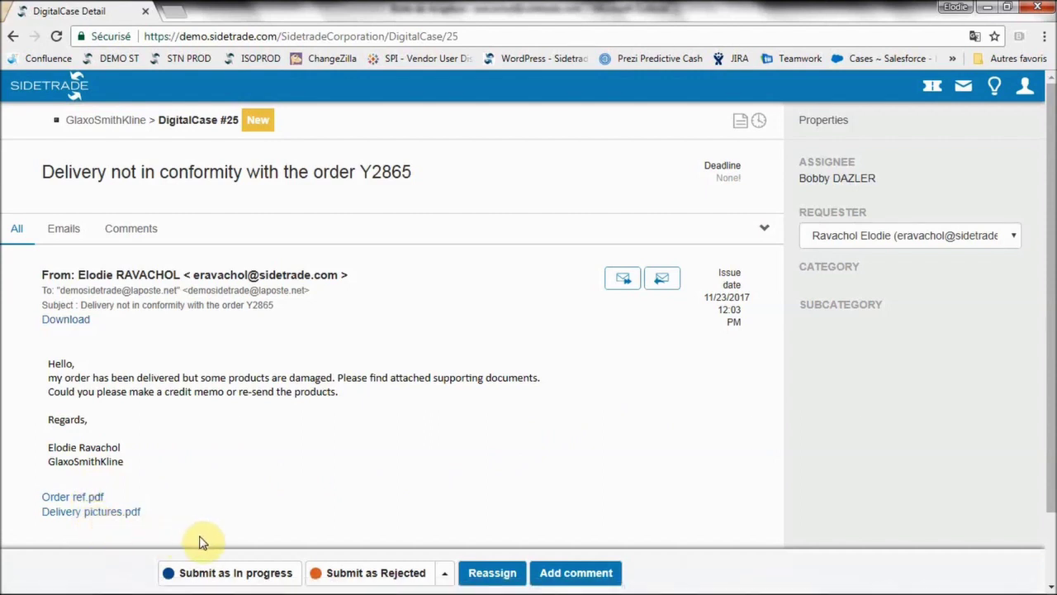
- Submit the case as in progress with category Billing/Order Management and subcategory Quantity Does Not Match Delivery
left_click(231, 578)
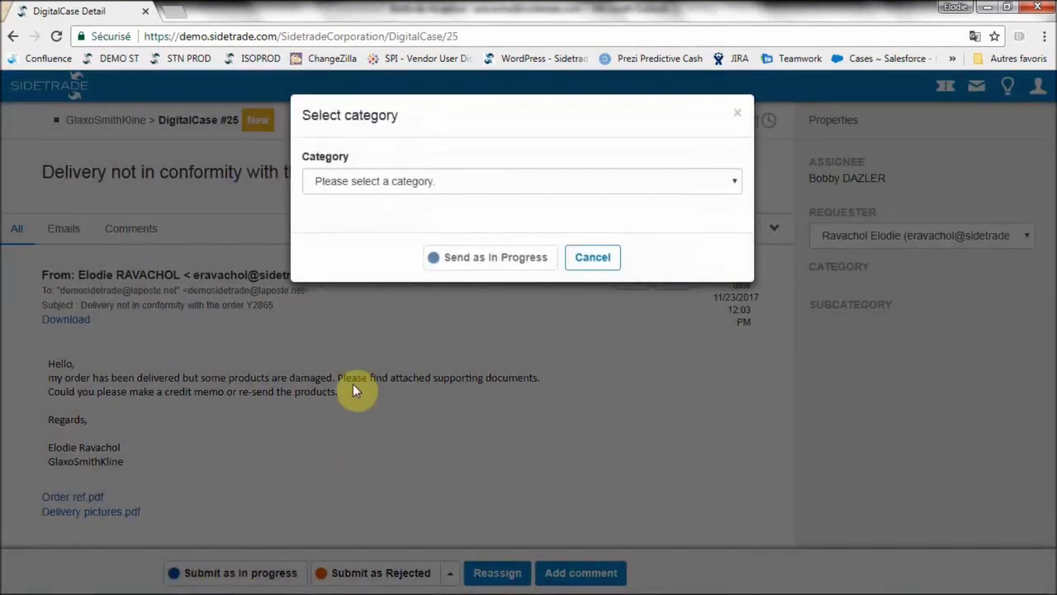
left_click(417, 182)
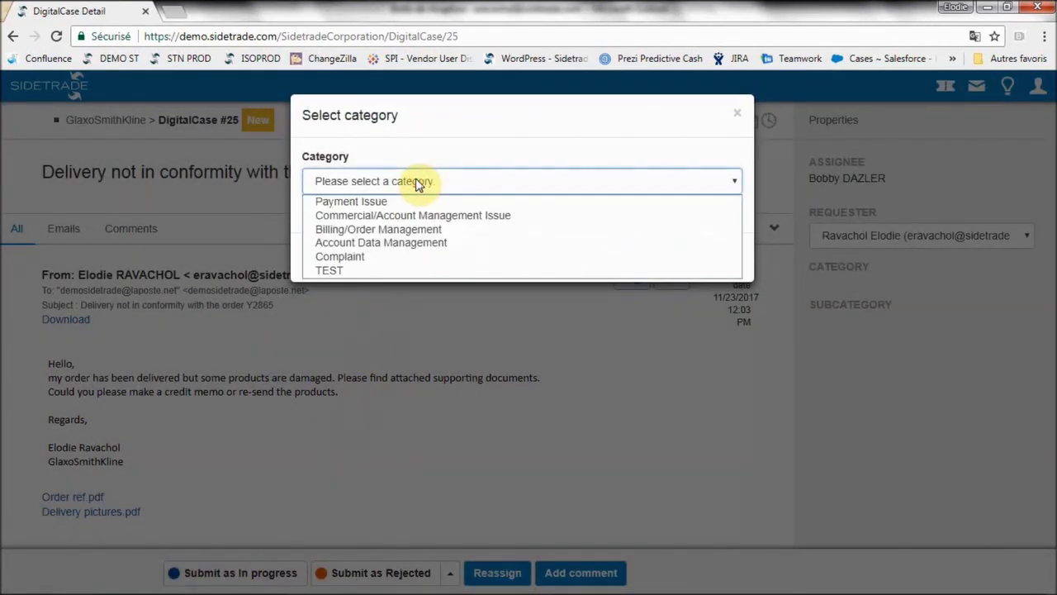
left_click(401, 229)
left_click(398, 242)
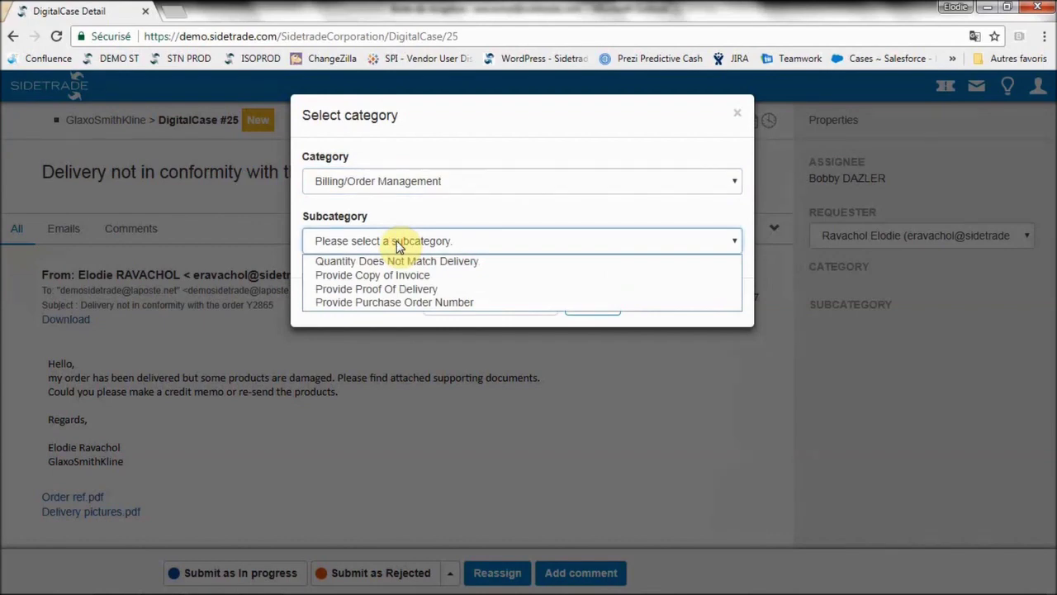
left_click(399, 261)
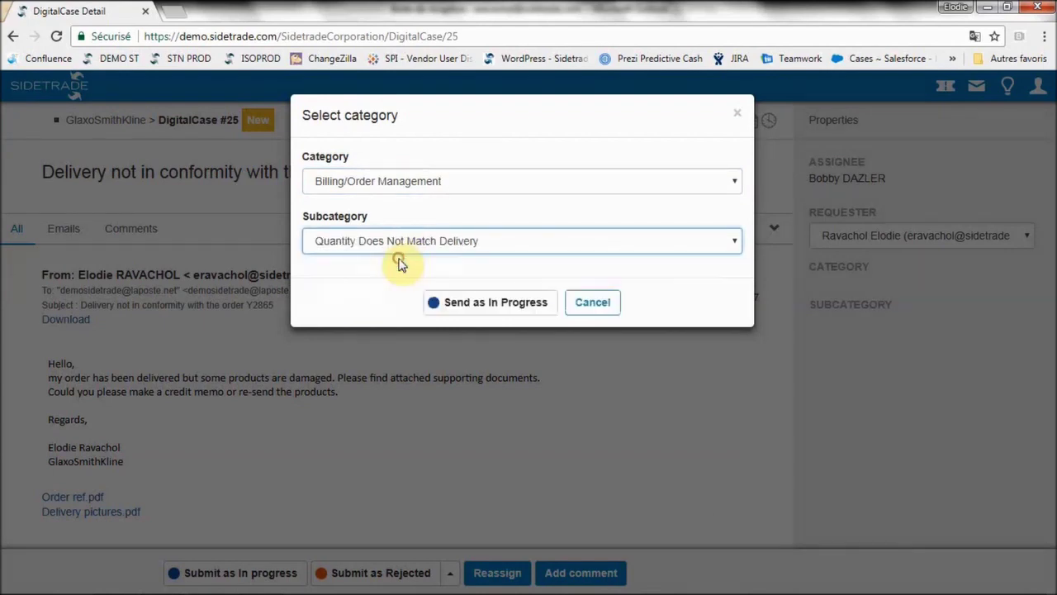
left_click(485, 307)
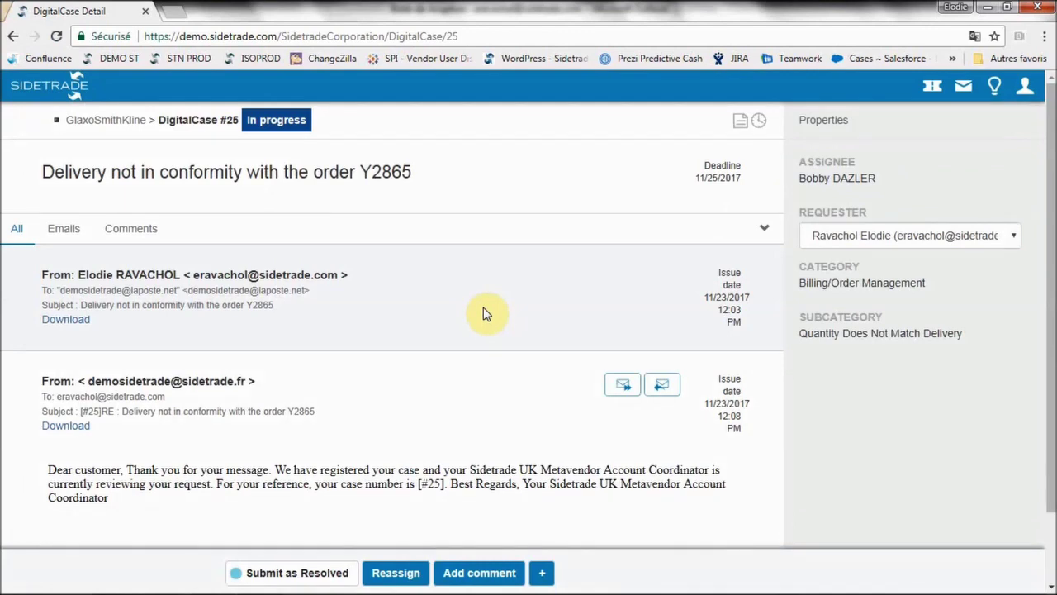
scroll(486, 313, "down", 1)
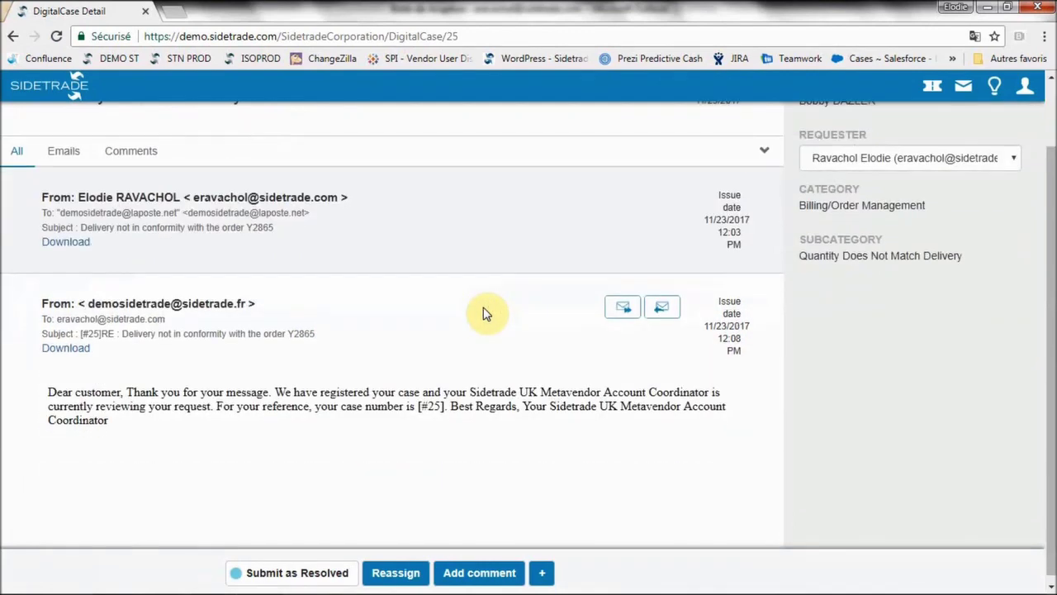
scroll(486, 314, "up", 1)
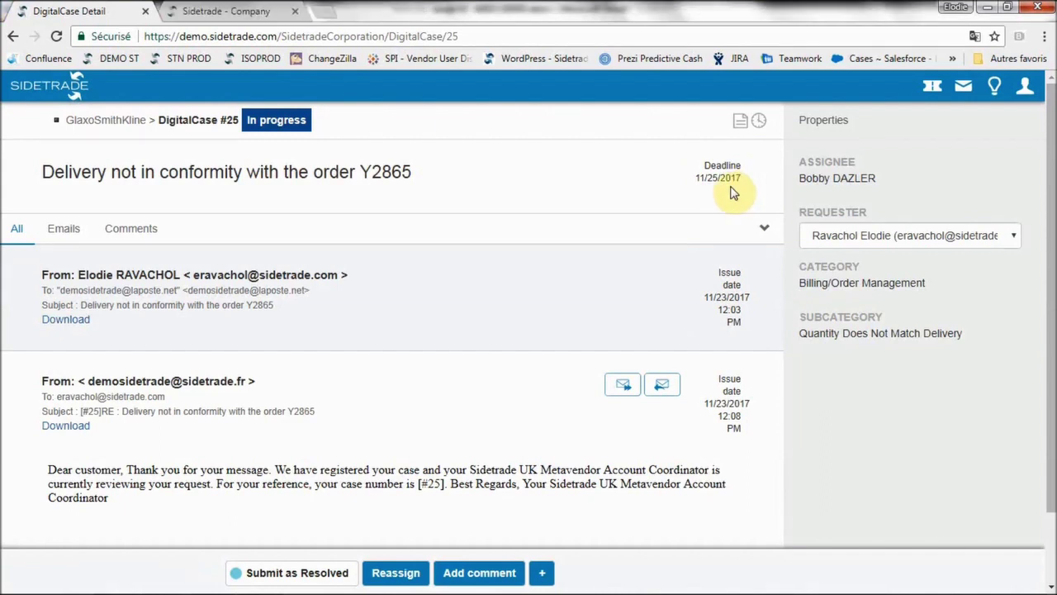
left_click(744, 130)
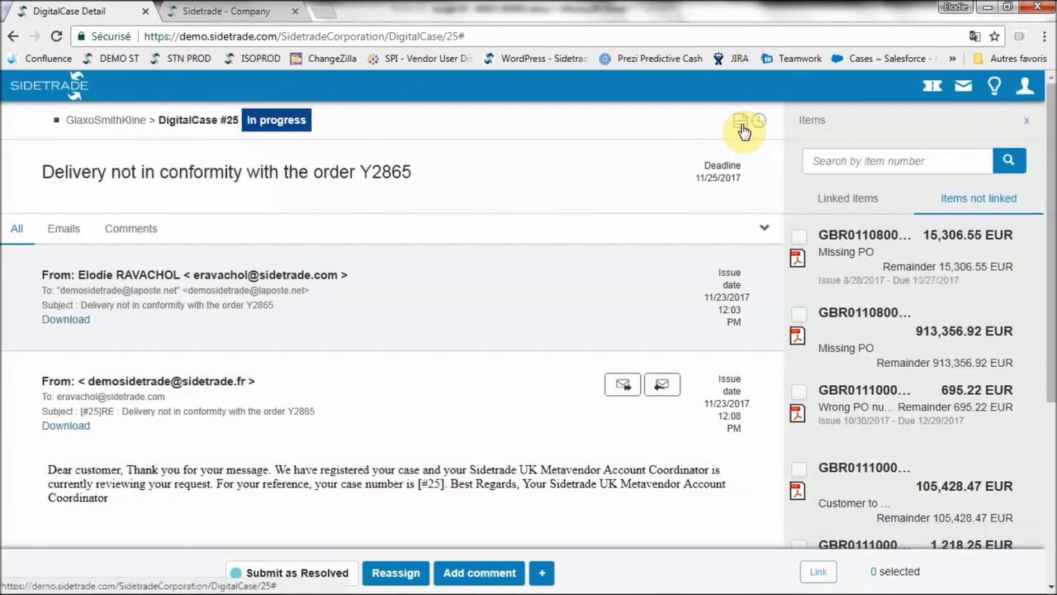
left_click(826, 161)
key("ctrl+v")
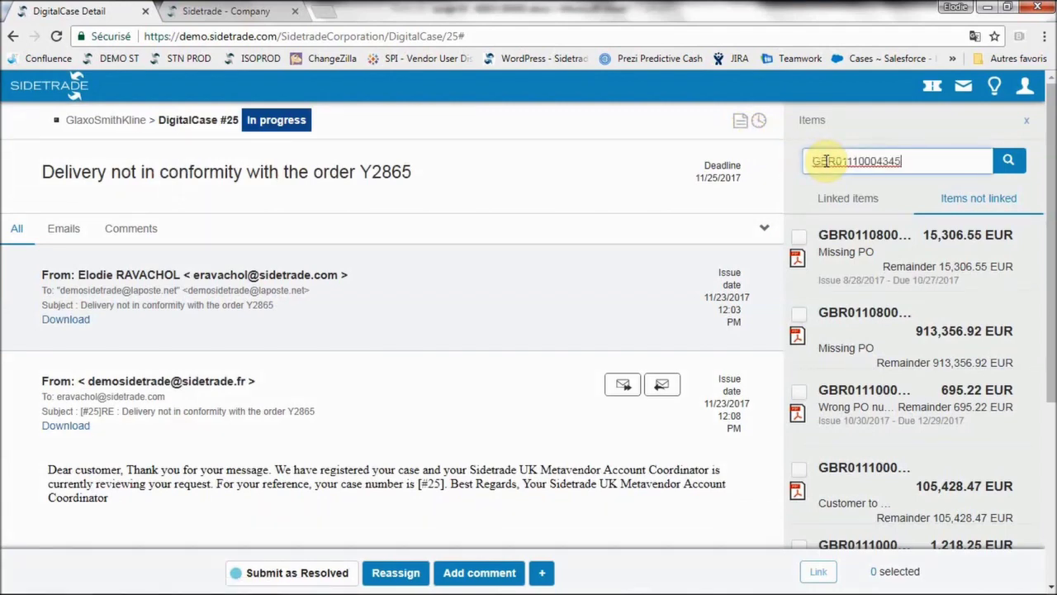
left_click(1007, 162)
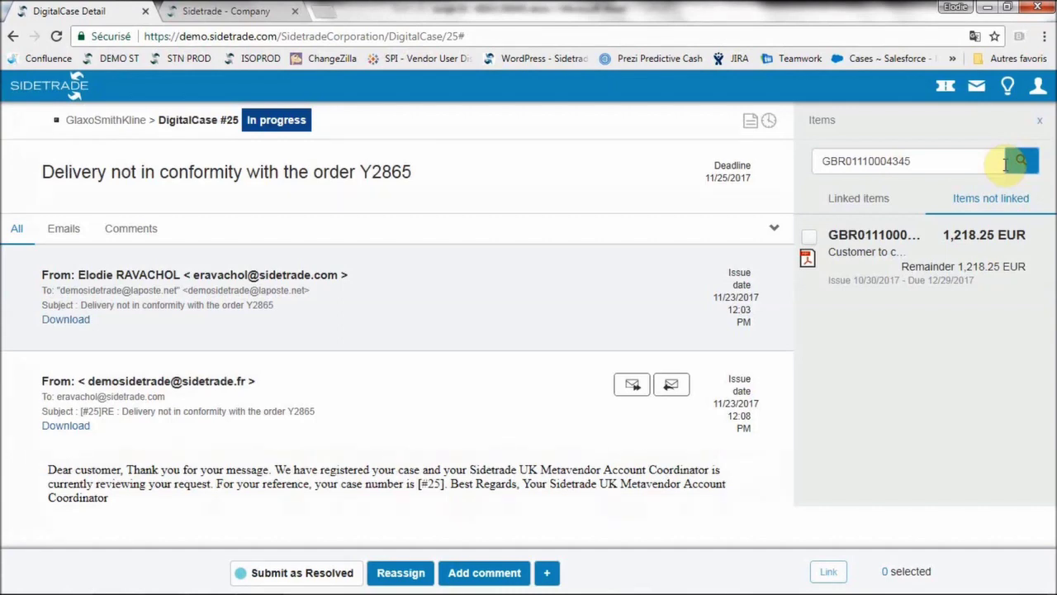
left_click(809, 237)
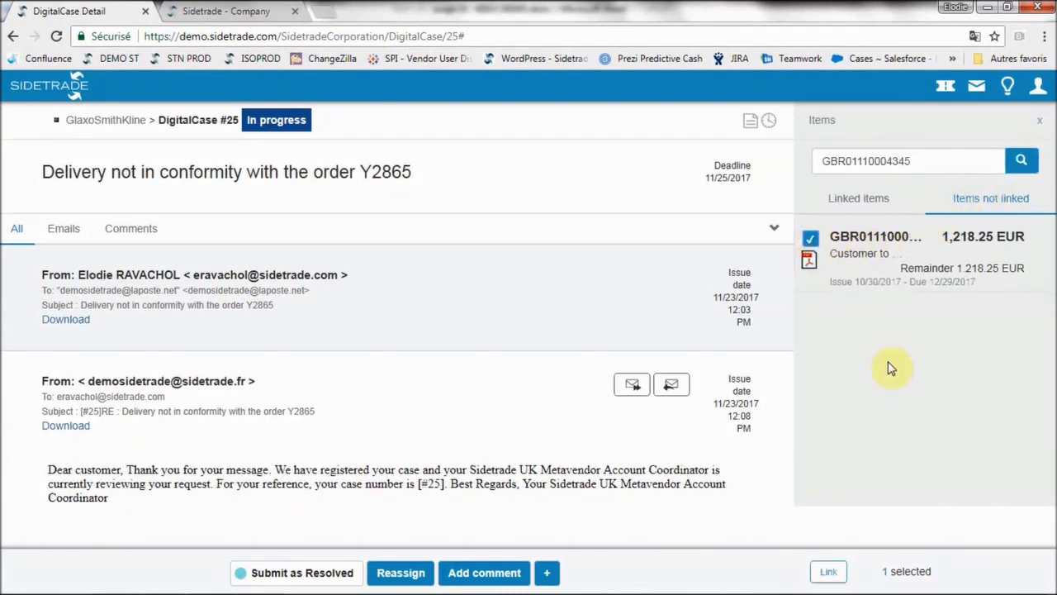
left_click(828, 572)
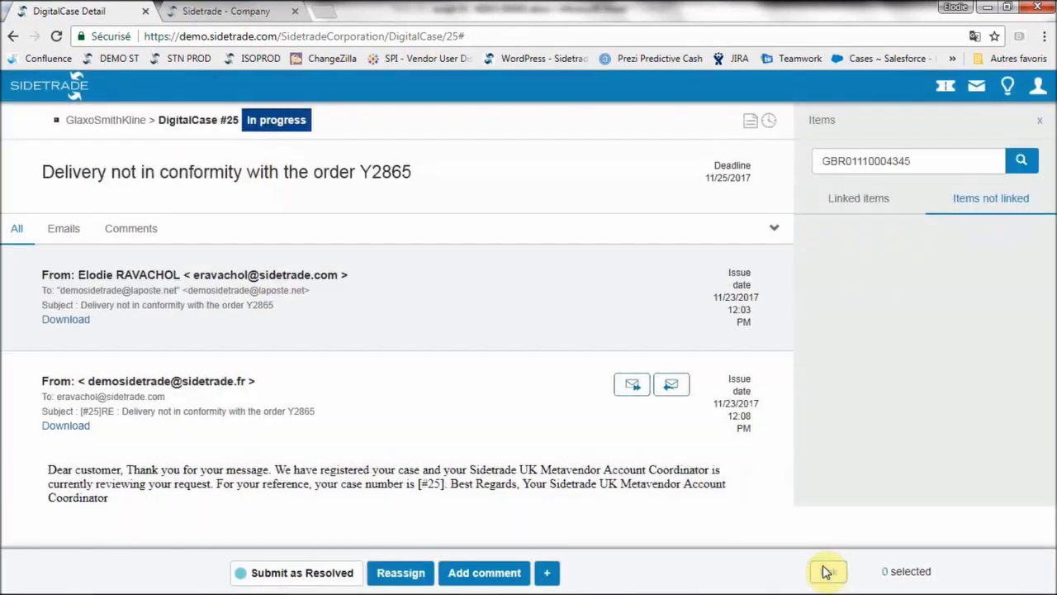
left_click(869, 204)
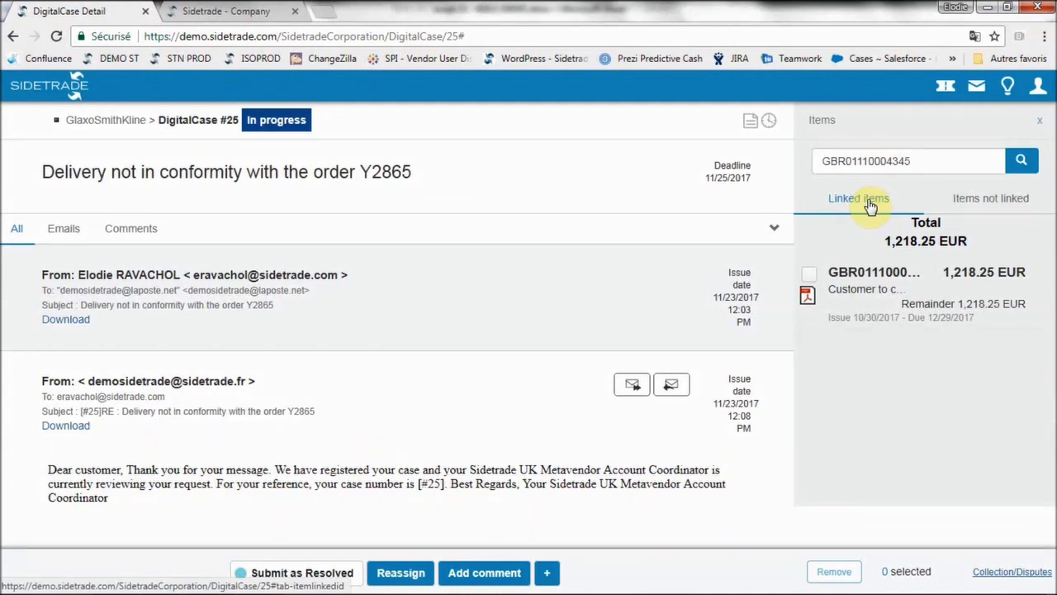
- Draft a forward of the customer's email: "Hello, Could you check the delivery of the order [order number]. See Customer email above. Thanks for your feedbacks. Regards,"
key("ctrl+Tab")
left_click(573, 298)
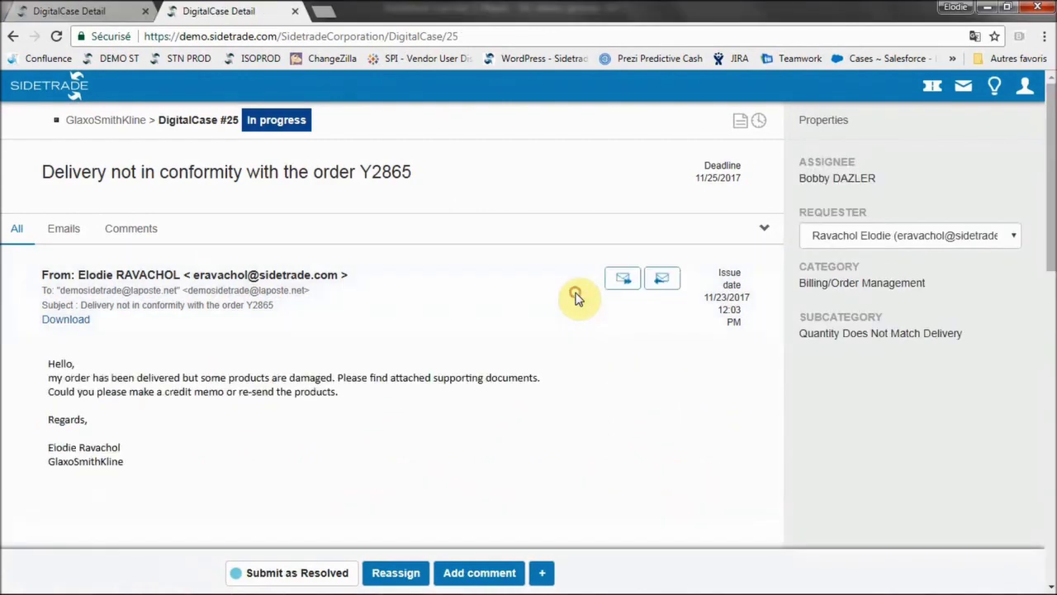
left_click(626, 280)
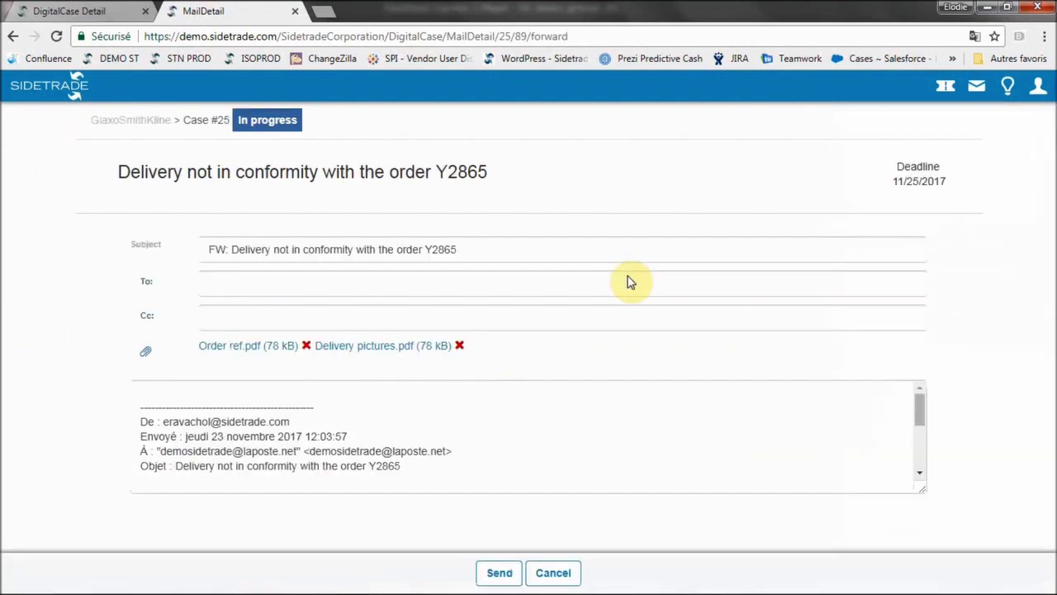
left_click(213, 408)
type("Hello, Could you check the delivery of the order  Y2865. See Customer email above. Thanks for your feedbacks. Regards,")
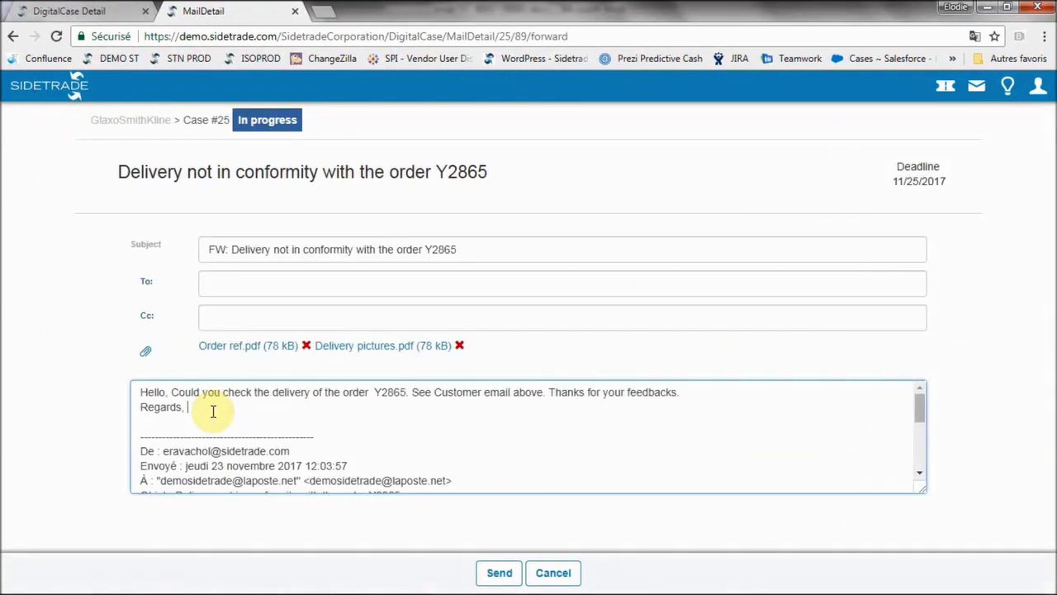
- Address the forwarded email to the delivery service's e-mail address, send it, and view the sent message in the case
left_click(221, 289)
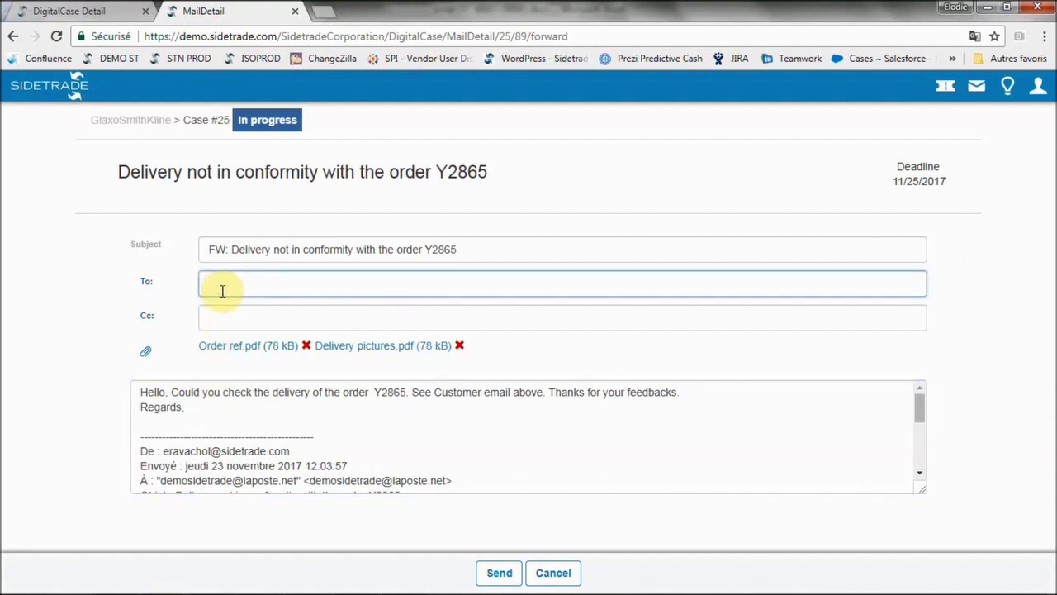
key("ctrl+v")
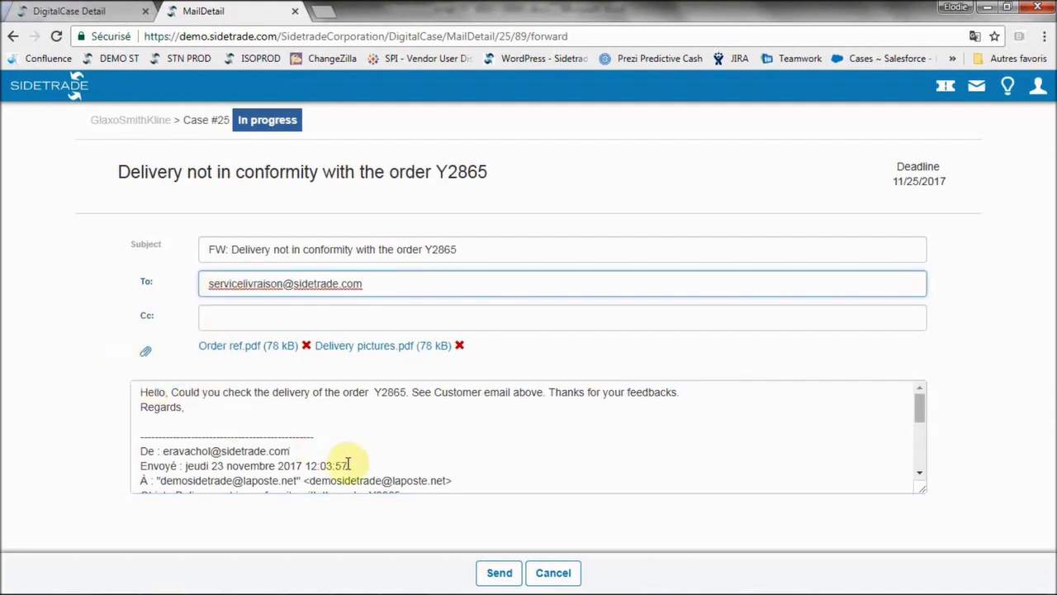
left_click(496, 576)
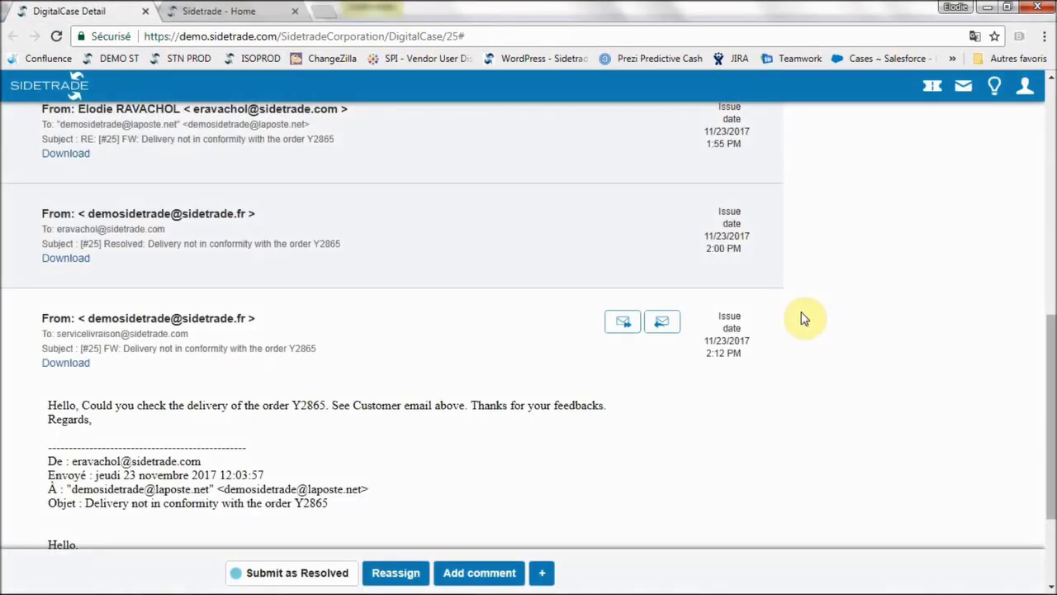
scroll(805, 319, "down", 2)
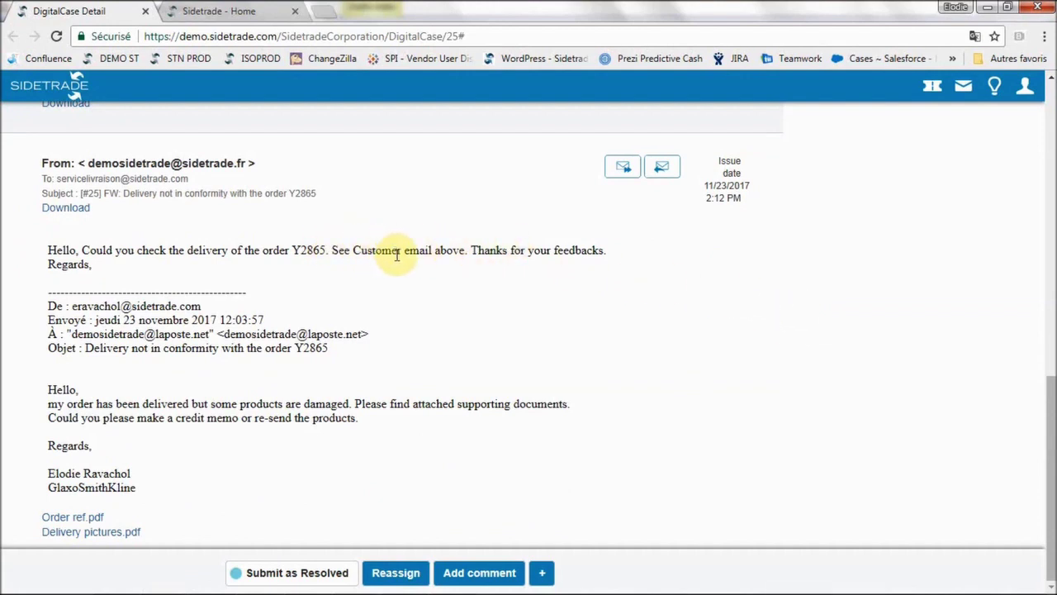
left_click(406, 578)
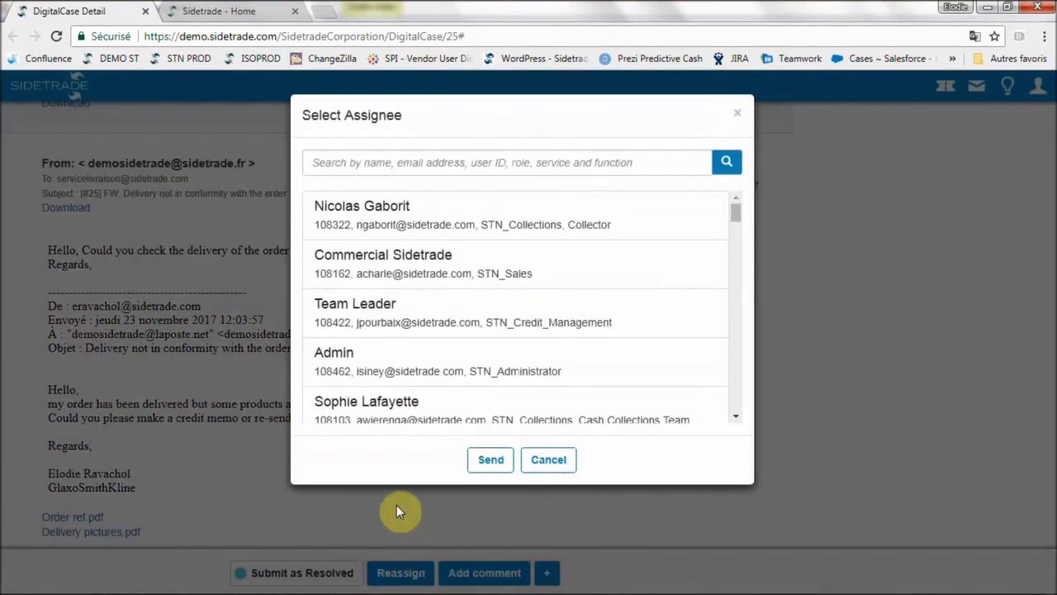
left_click(402, 164)
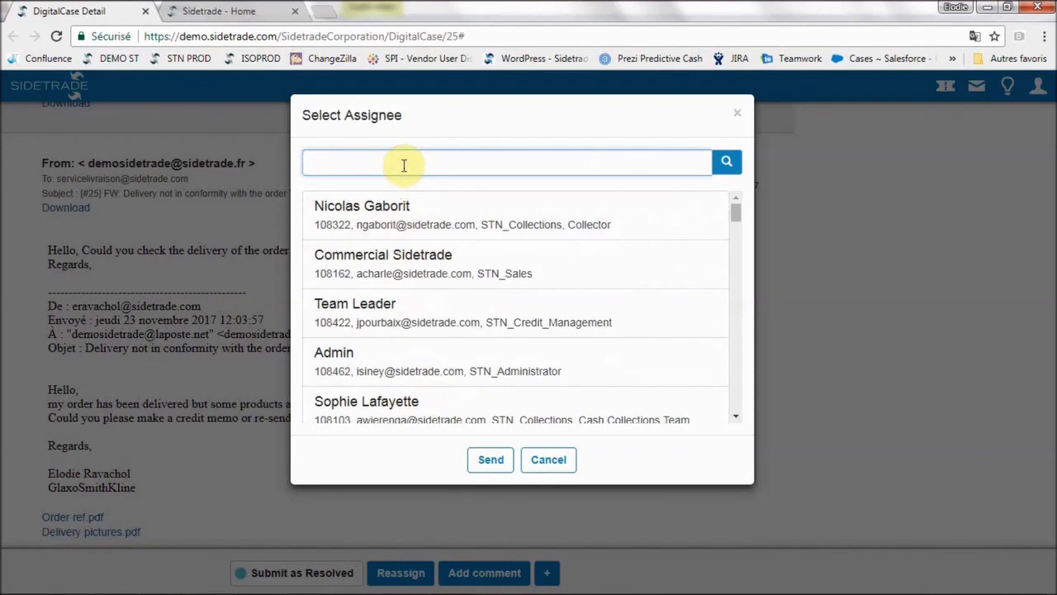
left_click(548, 460)
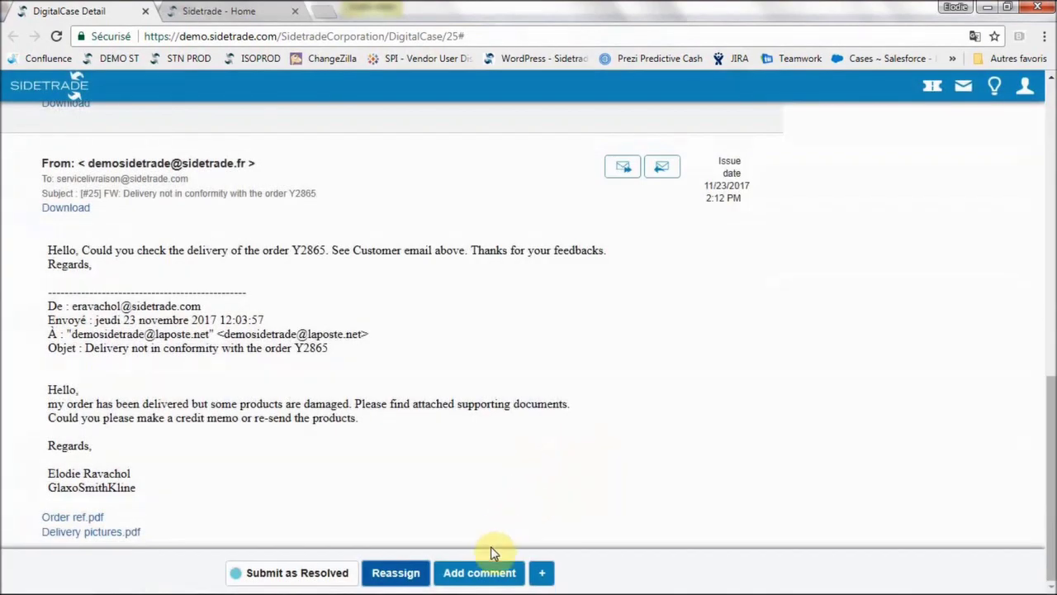
left_click(542, 573)
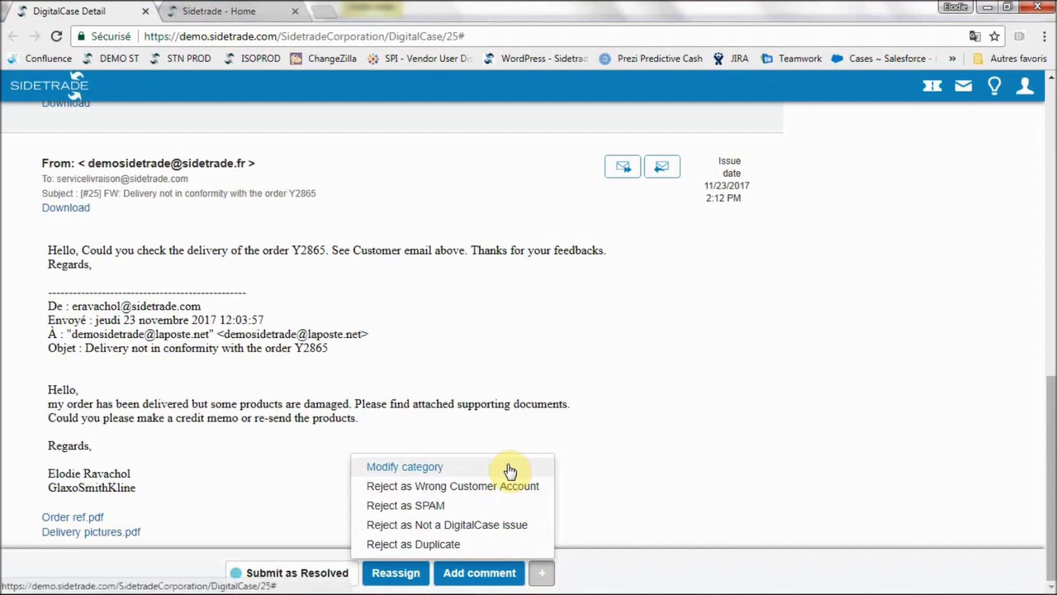
left_click(493, 544)
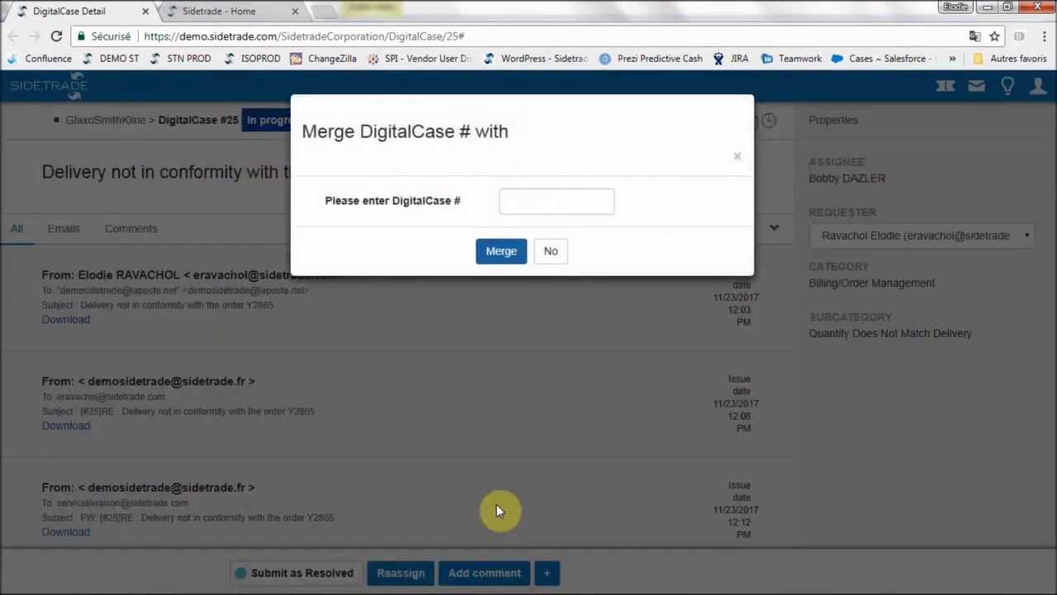
left_click(519, 201)
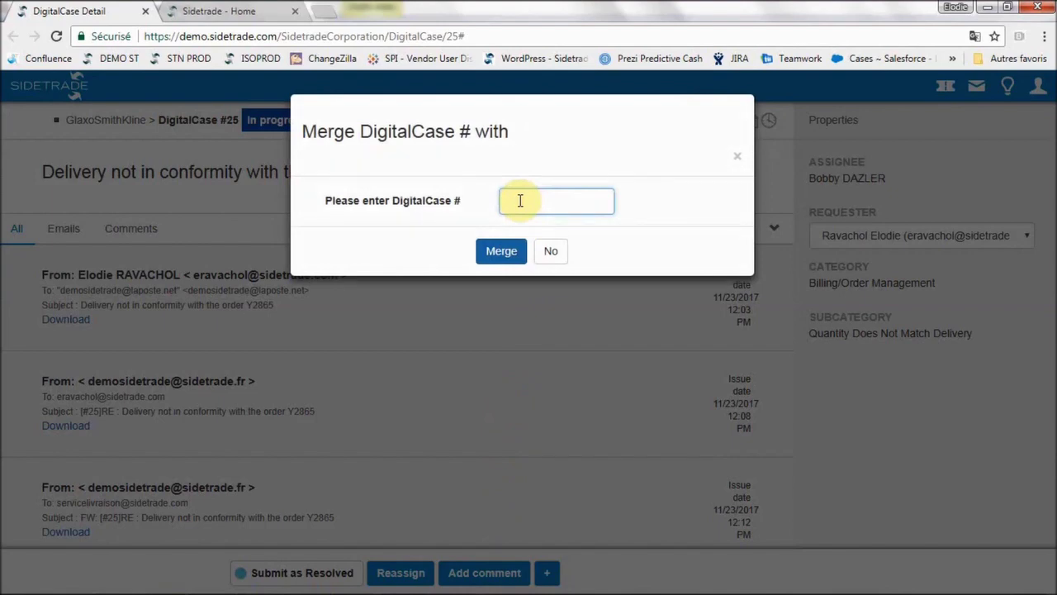
left_click(552, 253)
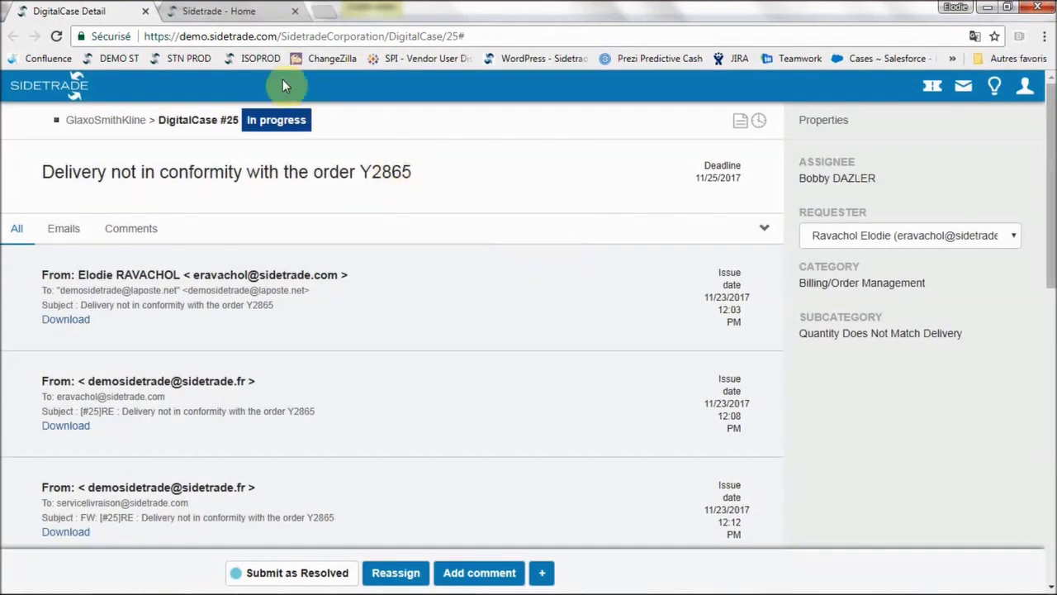
- Open the collection and dispute data of company Marsh Inc. and select items 1051028 and 1051029 for qualification
left_click(225, 10)
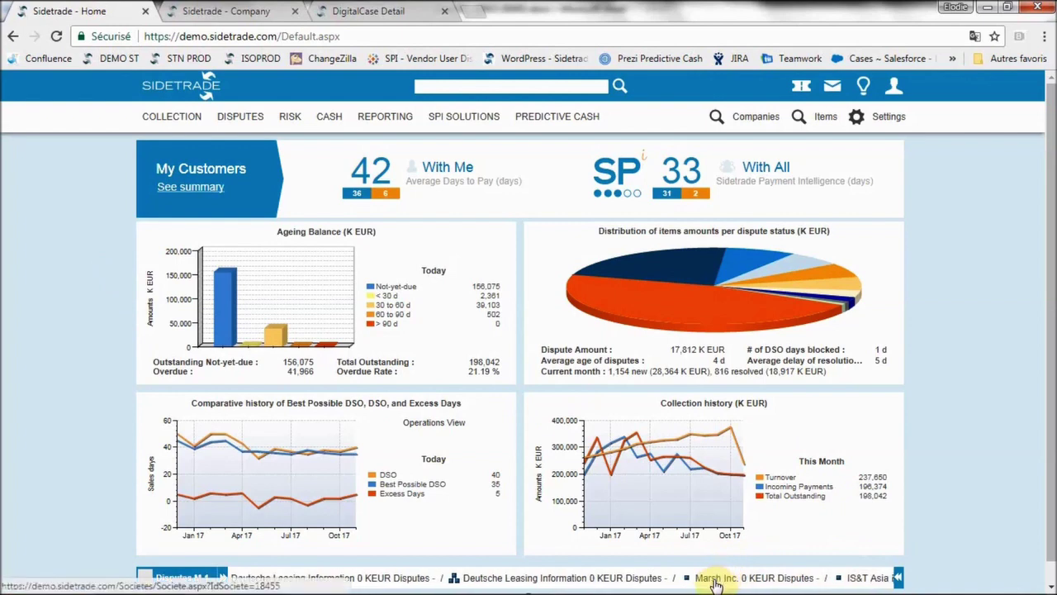
left_click(714, 583)
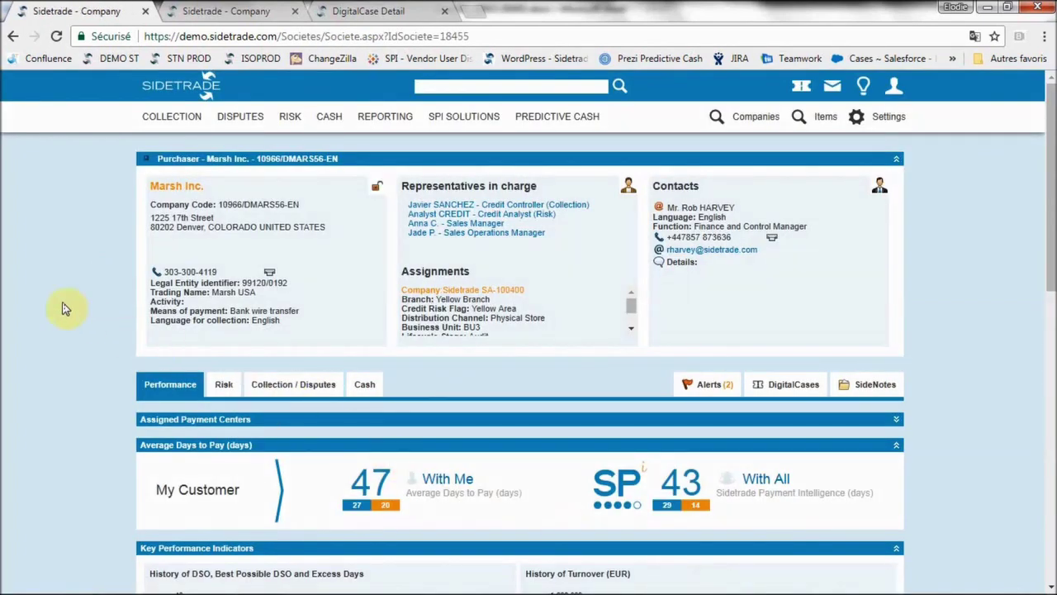
left_click(302, 388)
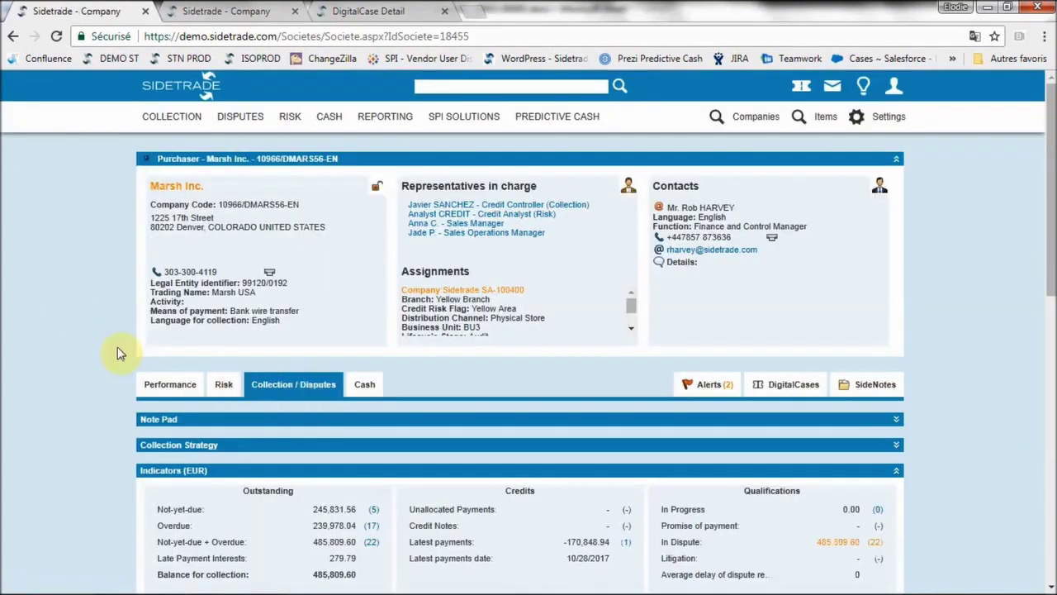
scroll(81, 353, "down", 6)
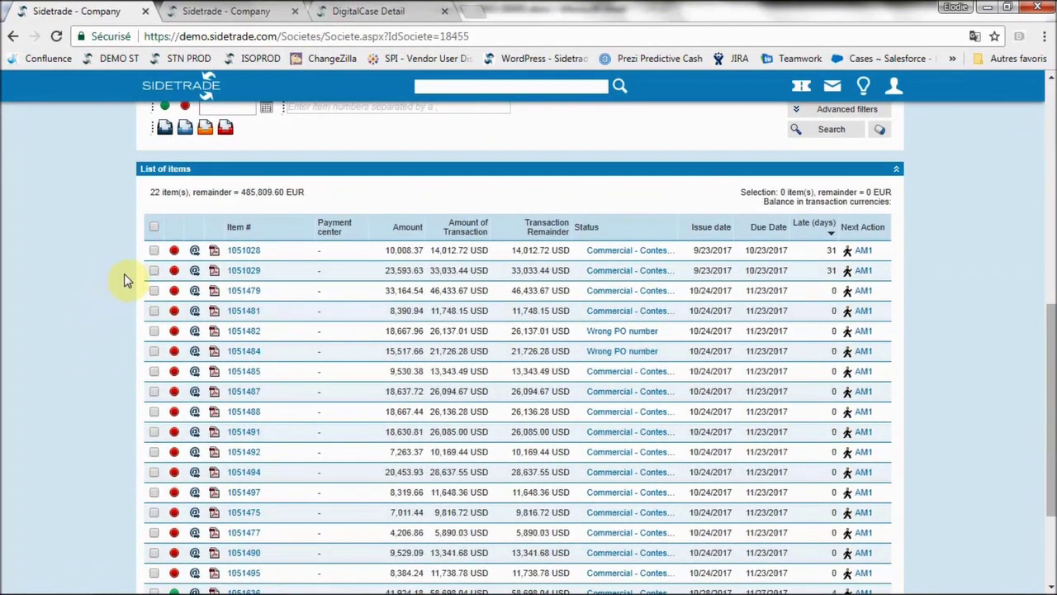
left_click(153, 250)
left_click(154, 280)
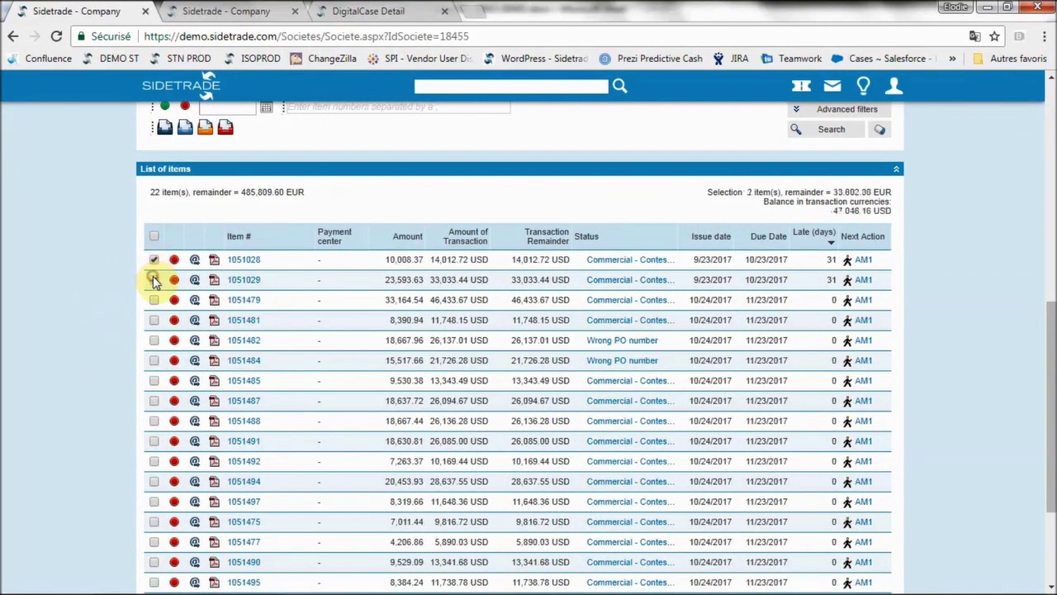
scroll(112, 299, "down", 2)
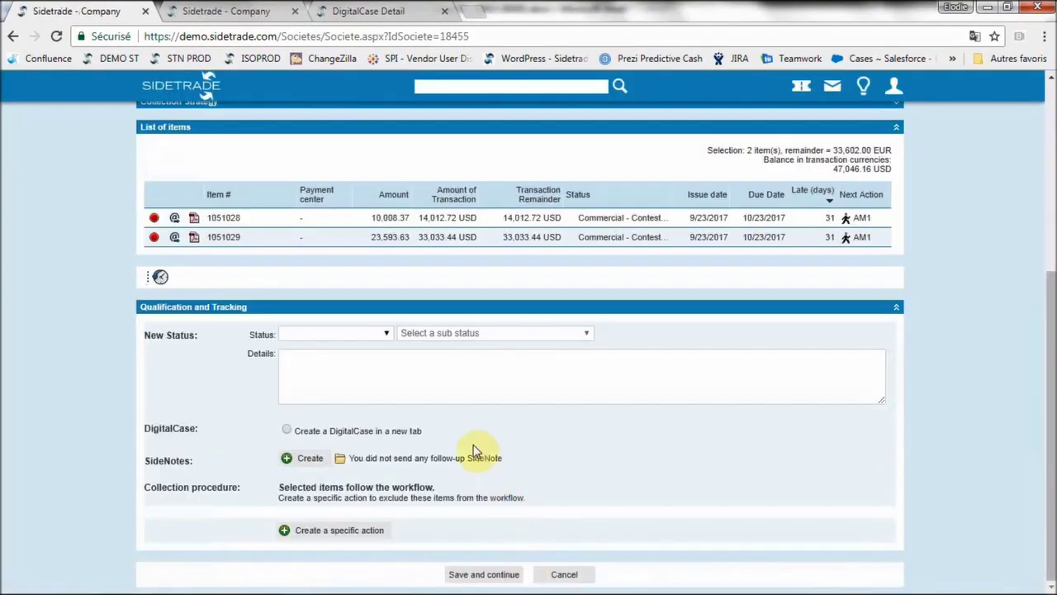
- Set the new status of the two selected items to Dispute with sub status Wrong PO number
left_click(387, 337)
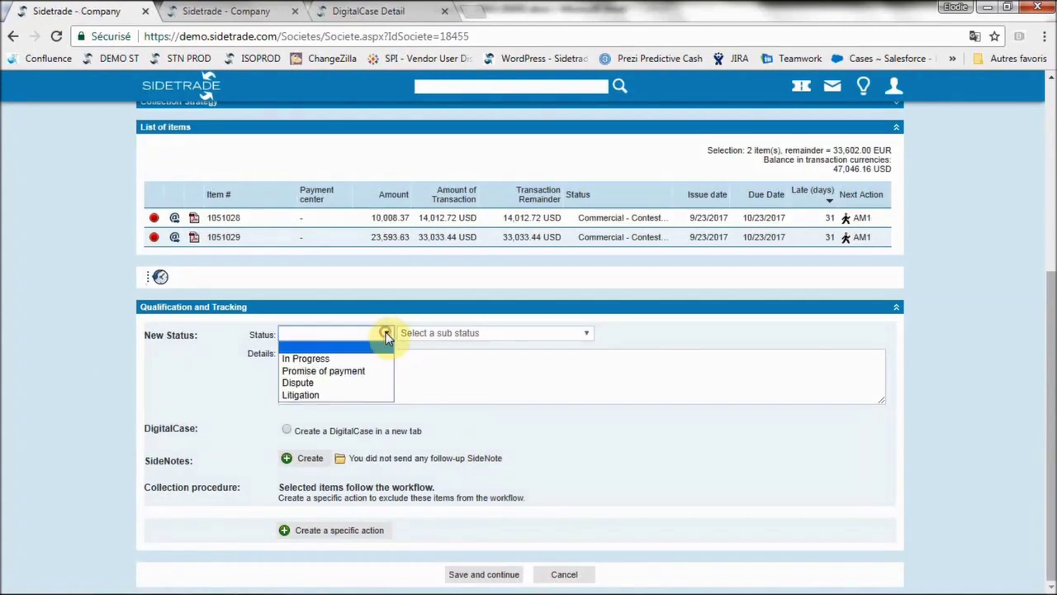
left_click(376, 380)
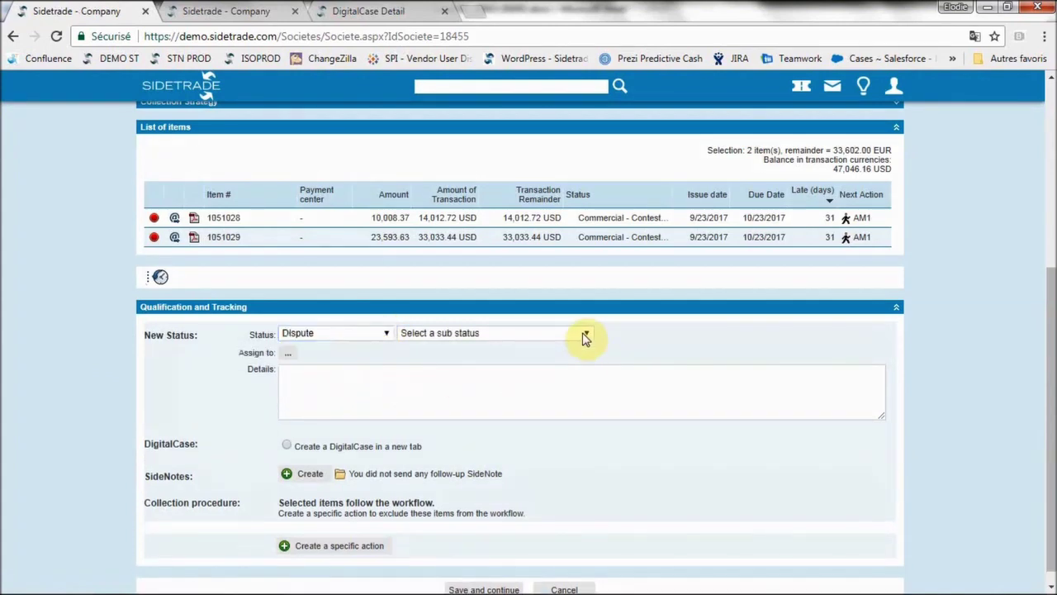
left_click(584, 335)
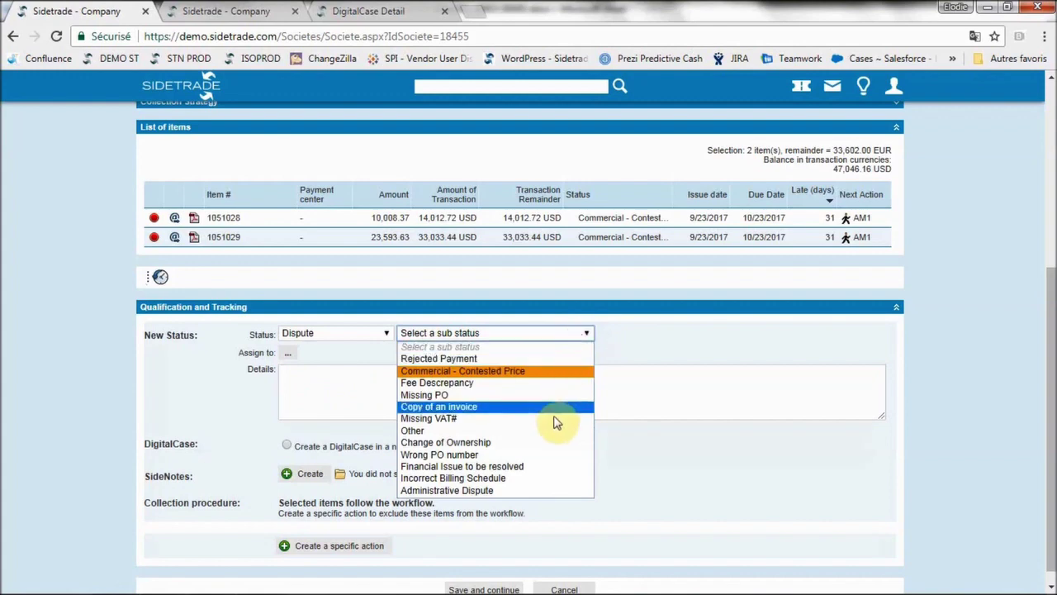
left_click(549, 454)
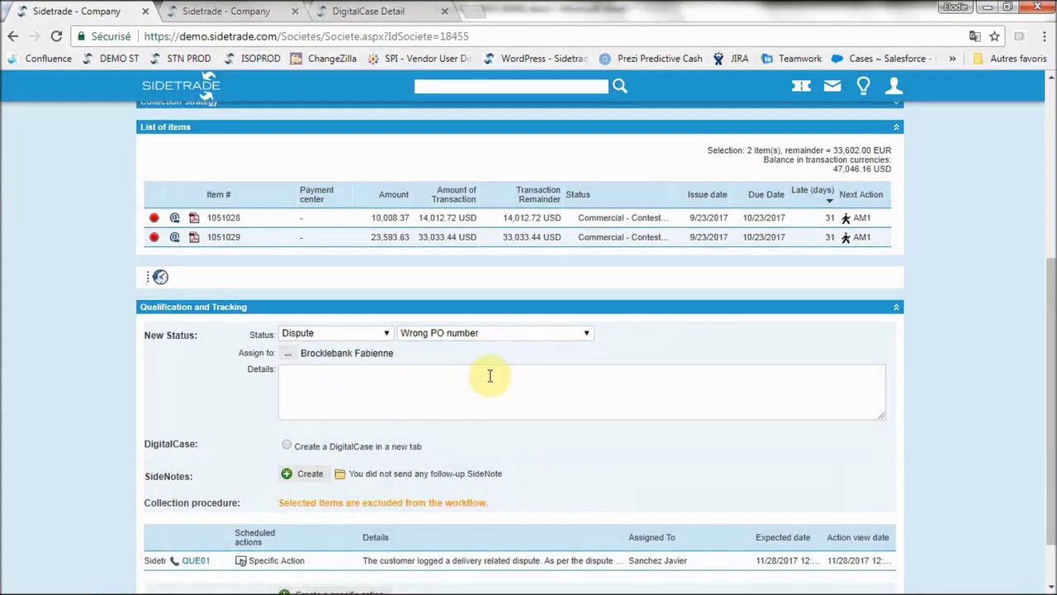
- Add the details "Customer Marsh Inc. calls me because he has an issue with an invoice: the Purchase order number is incorrect." and save with a new DigitalCase
left_click(484, 378)
type("Customer Marsh Inc calls me because he has an issue with an invoice: the Purchase order number is incorrect.")
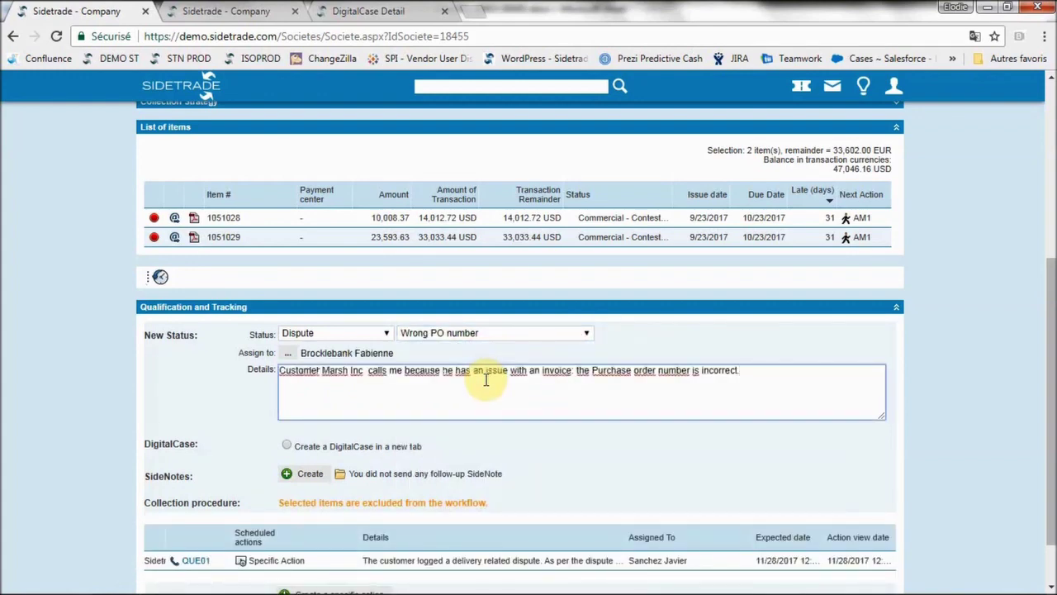
left_click(286, 447)
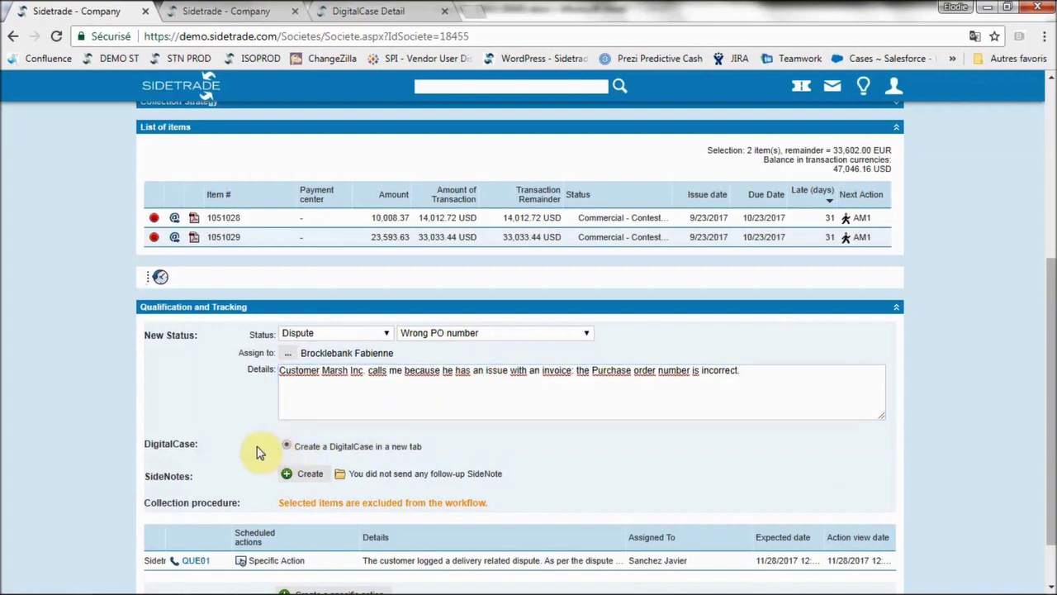
scroll(256, 452, "down", 1)
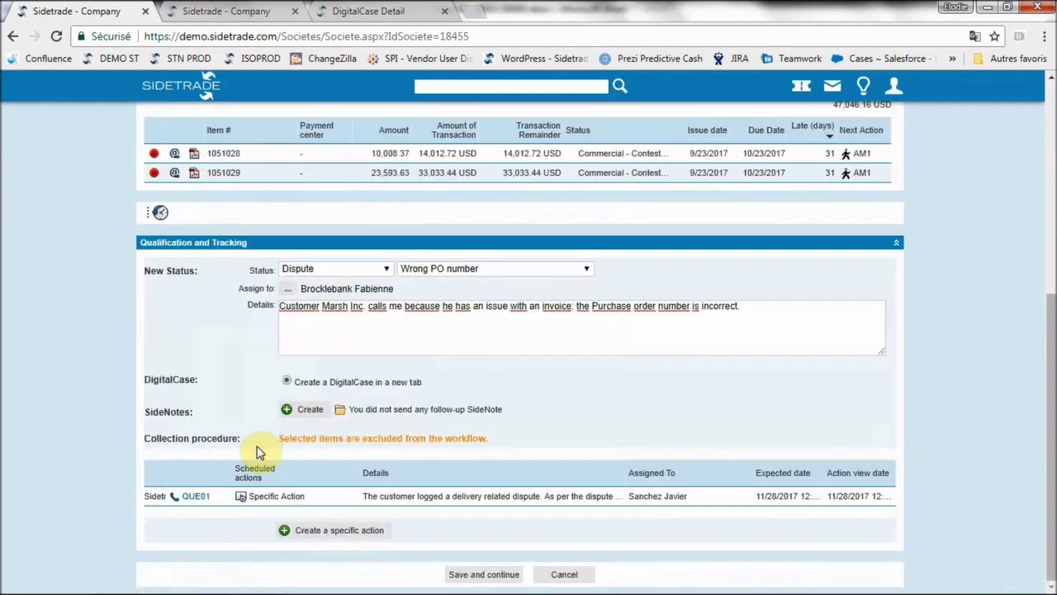
left_click(486, 577)
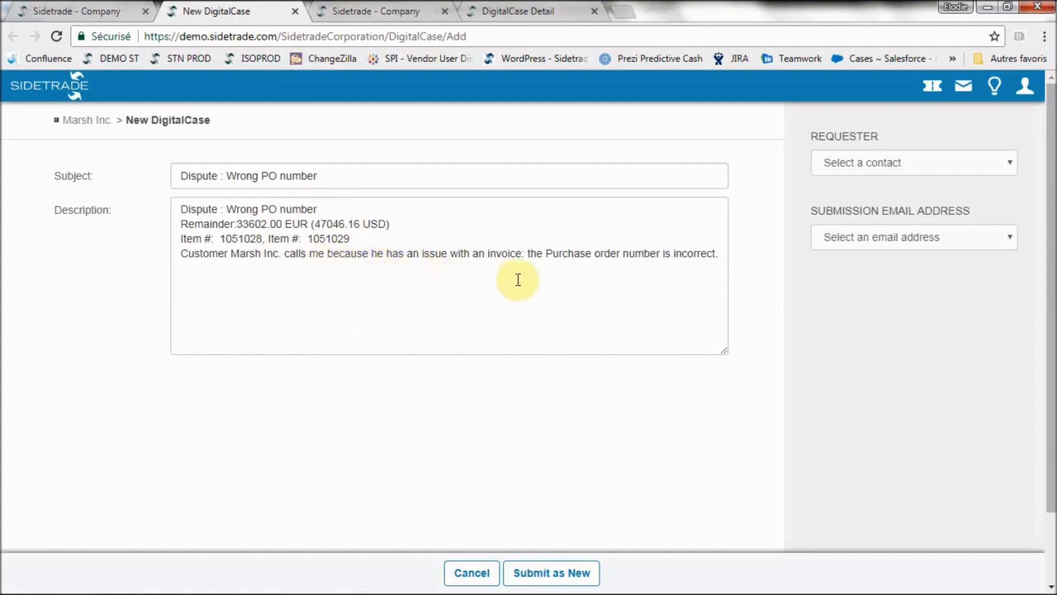
- Submit the DigitalCase as new with the first listed contact as requester and the no-reply submission address, and check its linked items
left_click(859, 165)
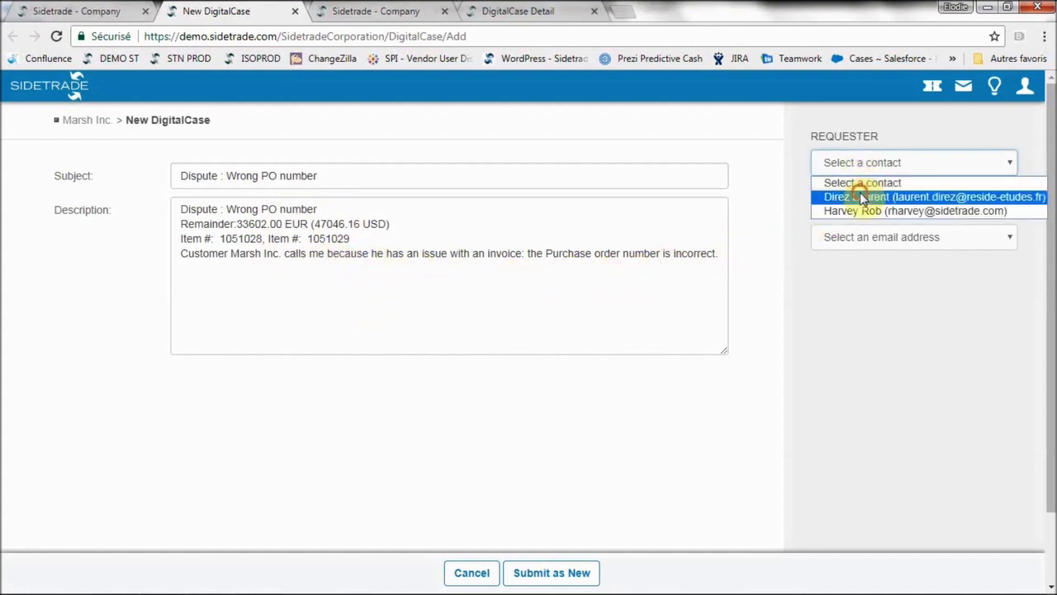
left_click(862, 198)
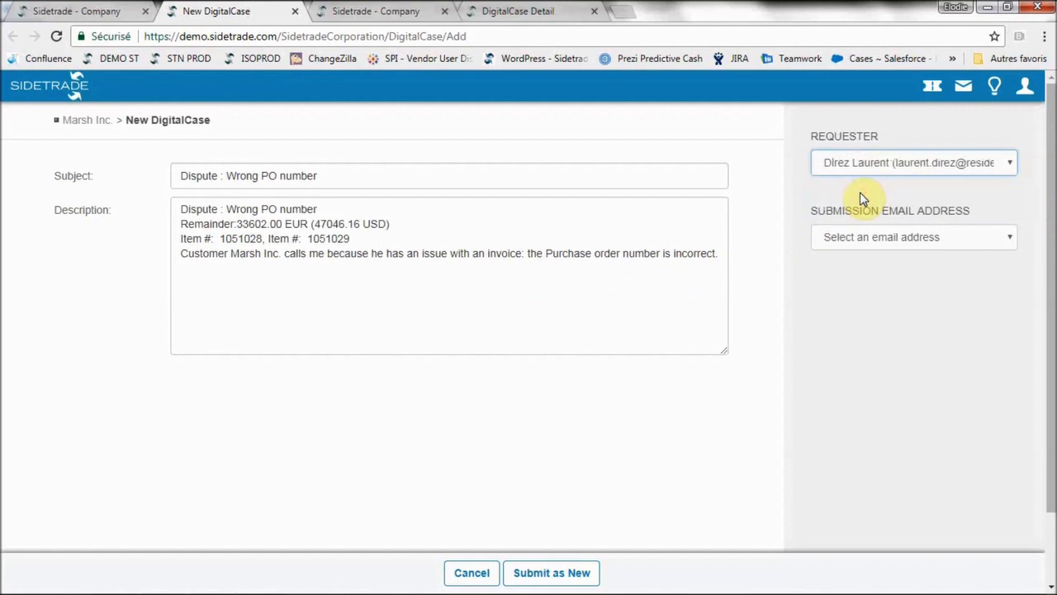
left_click(861, 238)
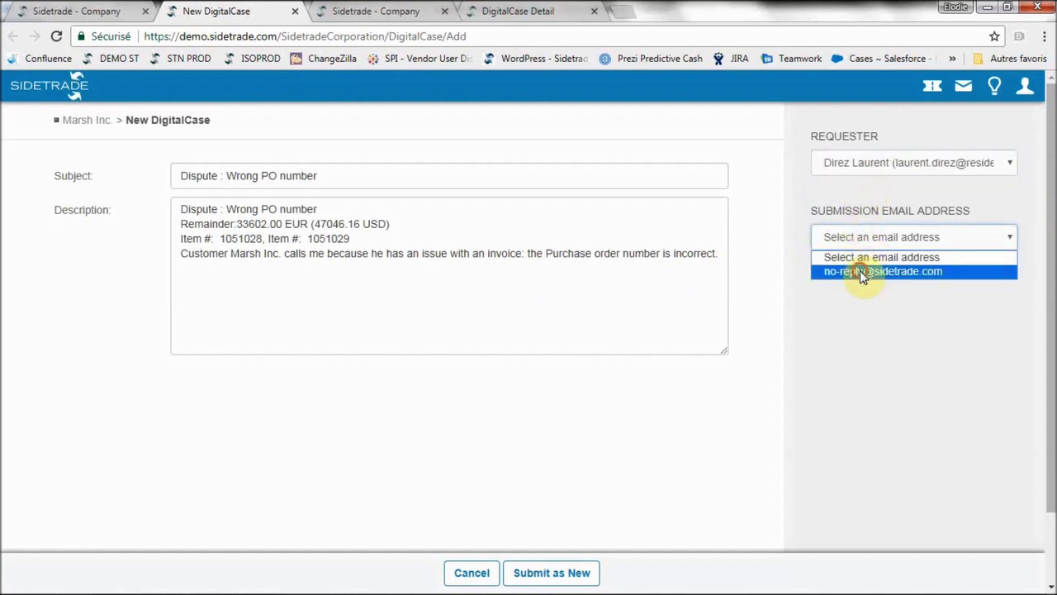
left_click(860, 271)
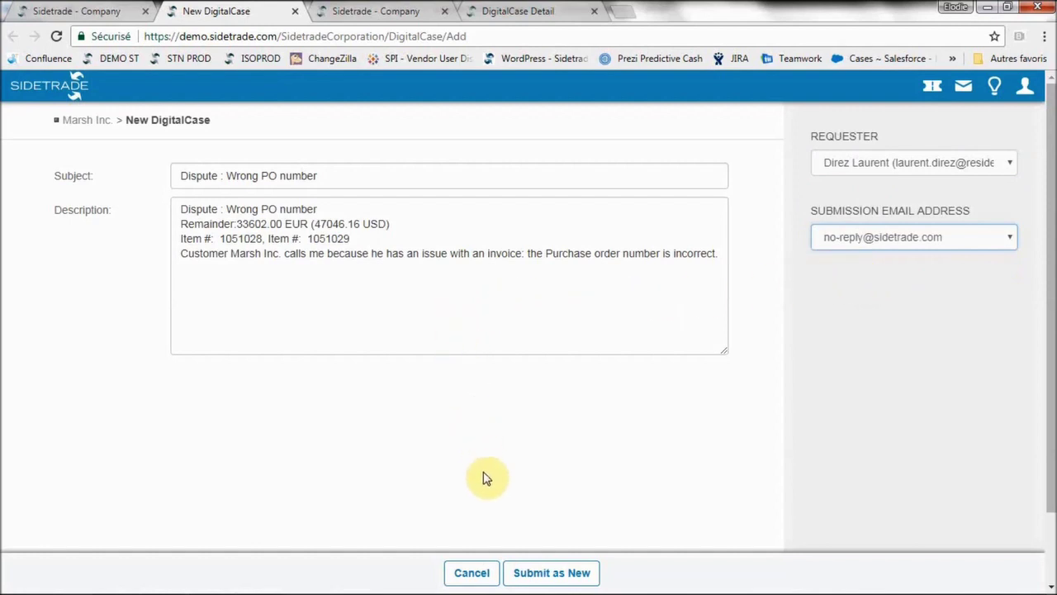
left_click(535, 572)
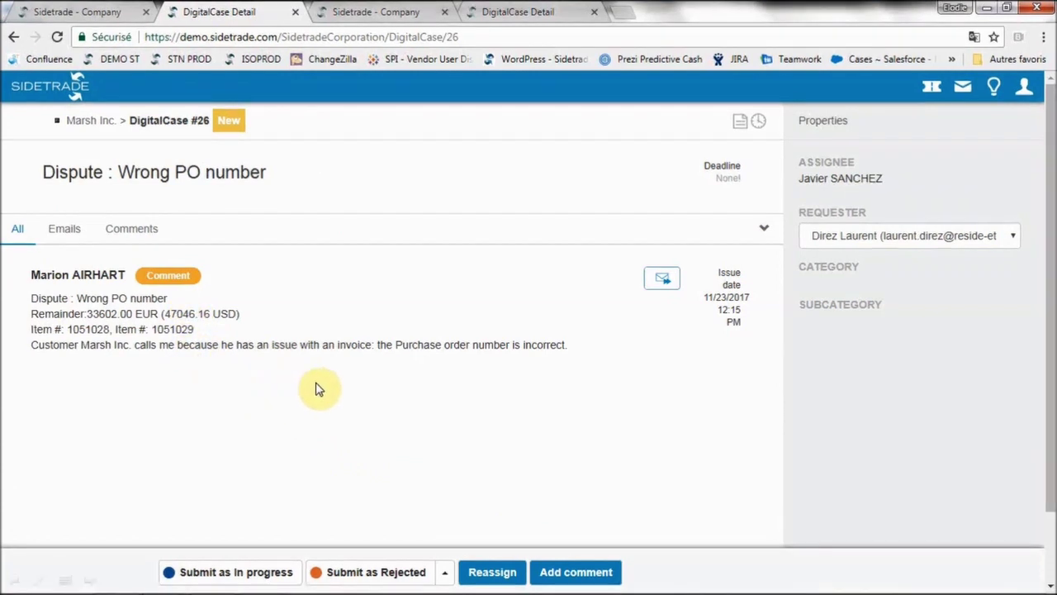
left_click(739, 123)
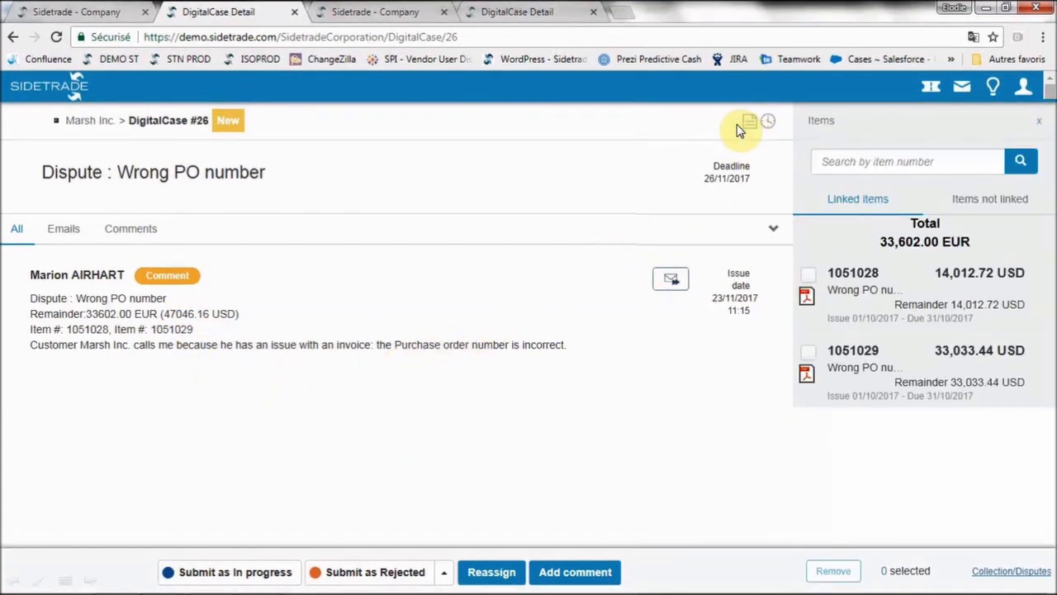
left_click(749, 124)
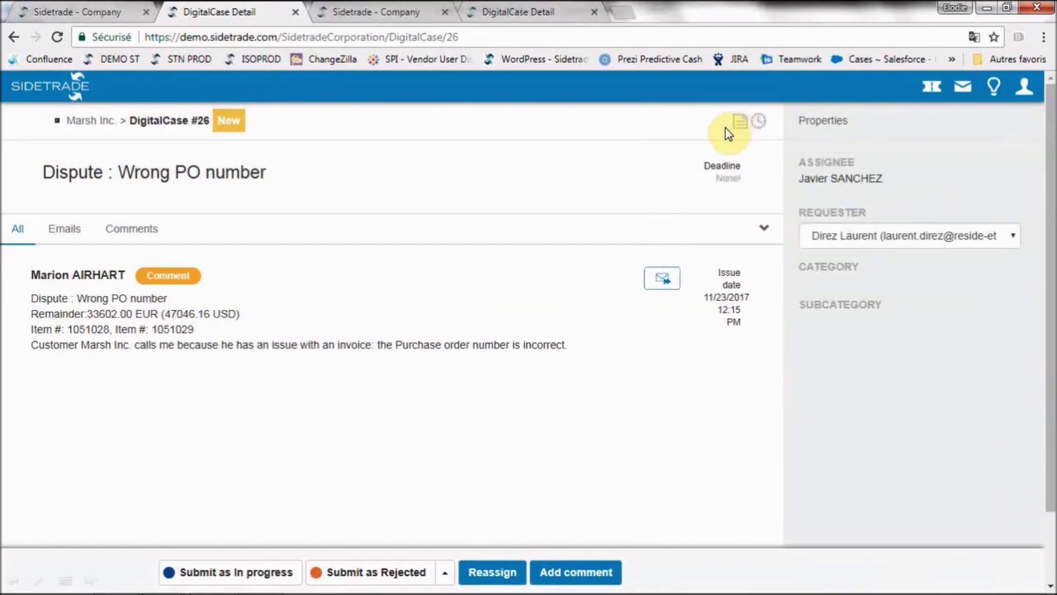
- Submit the case as in progress with category Billing/Order Management and subcategory Provide Purchase Order Number
left_click(276, 573)
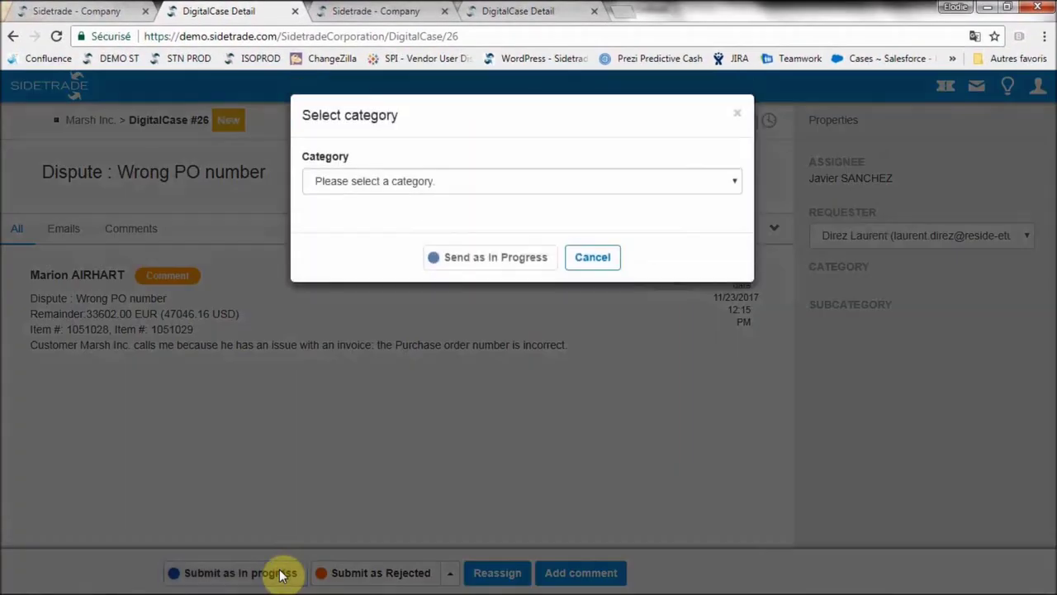
left_click(398, 181)
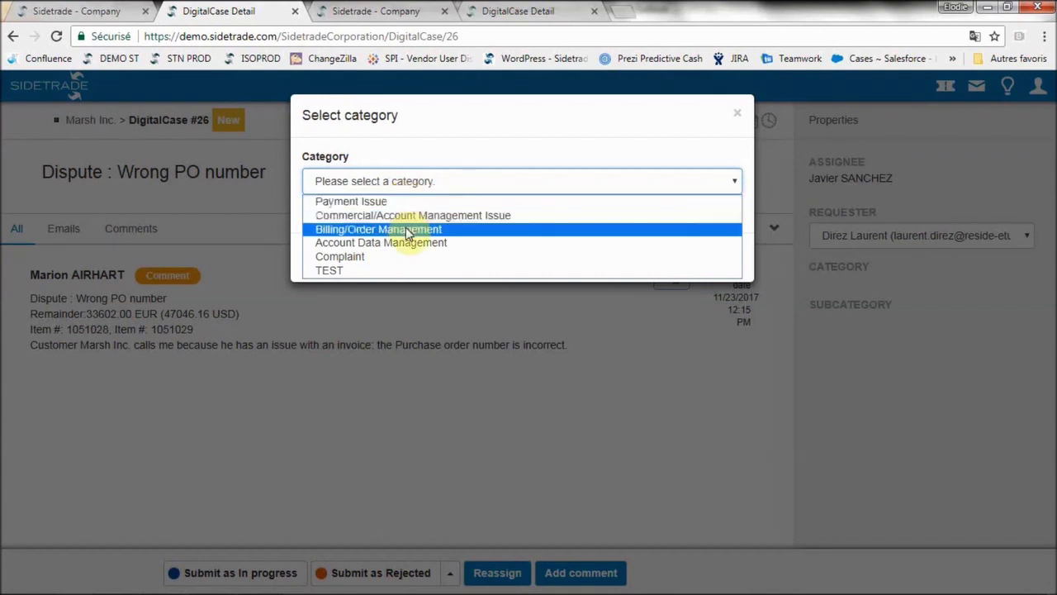
left_click(406, 229)
left_click(405, 241)
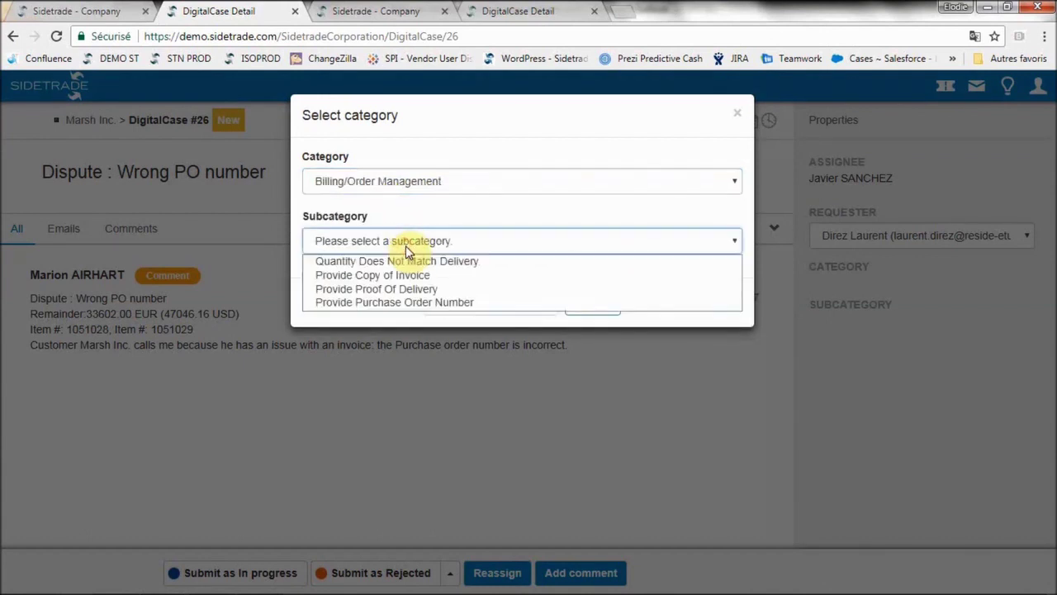
left_click(402, 303)
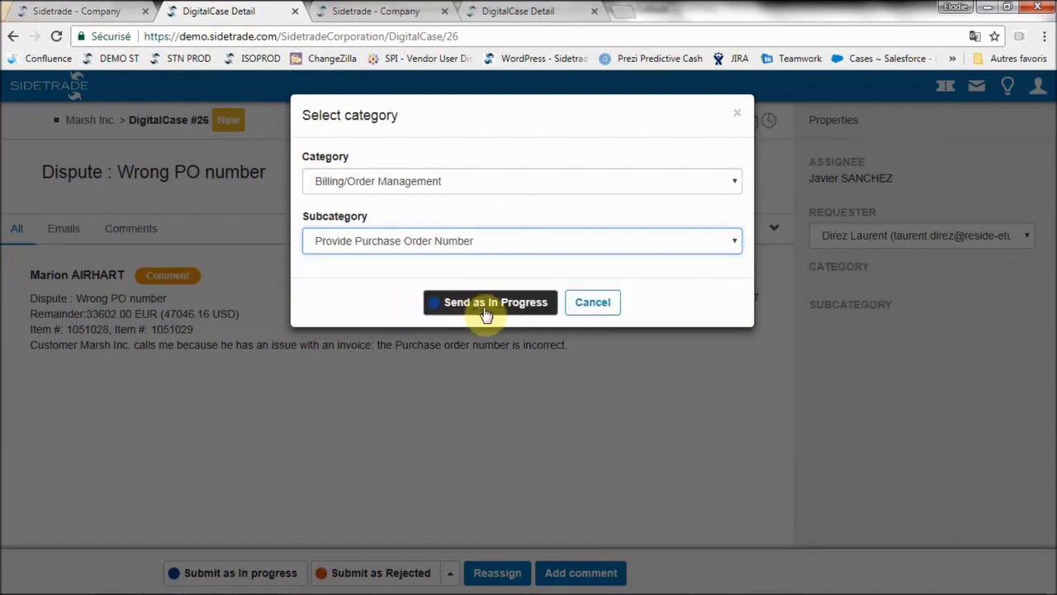
left_click(487, 306)
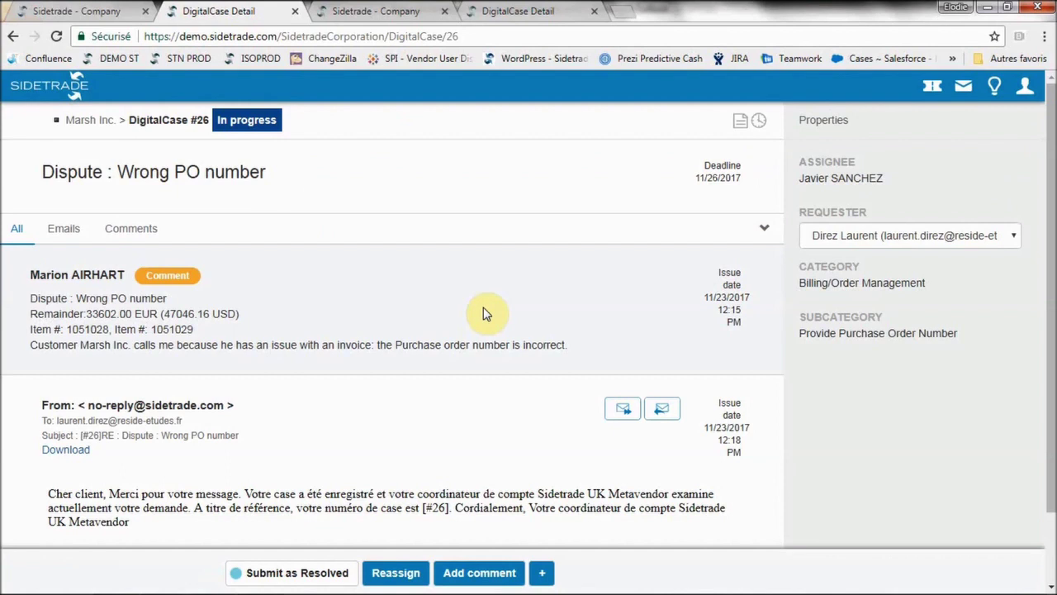
- Forward the case comment to the invoicing department's e-mail address with "Hello, the invoice has been edited with the wrong PO. Could you please correct it. Thks."
mouse_move(550, 290)
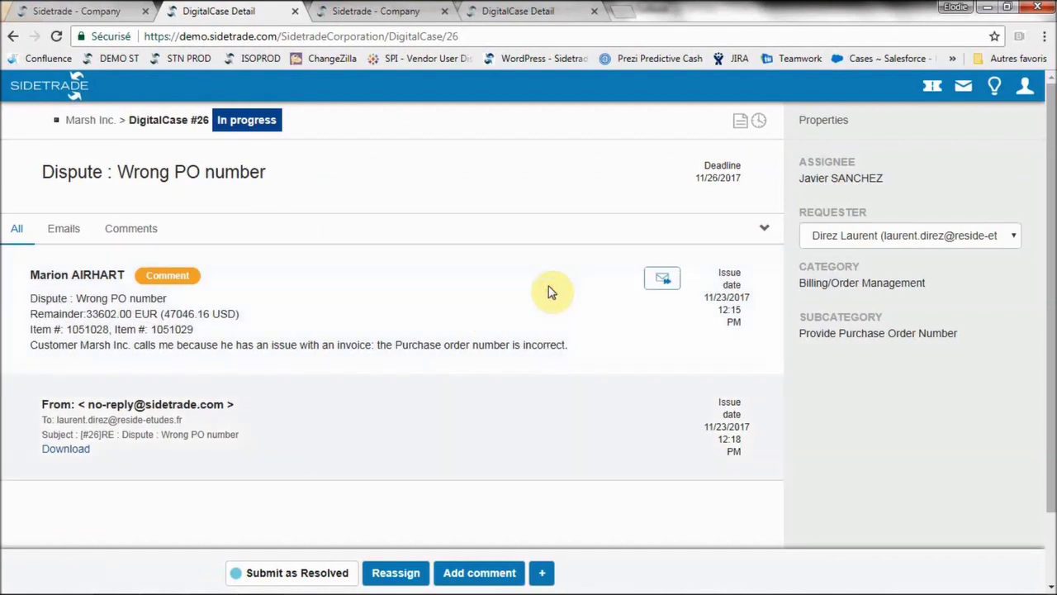
left_click(662, 285)
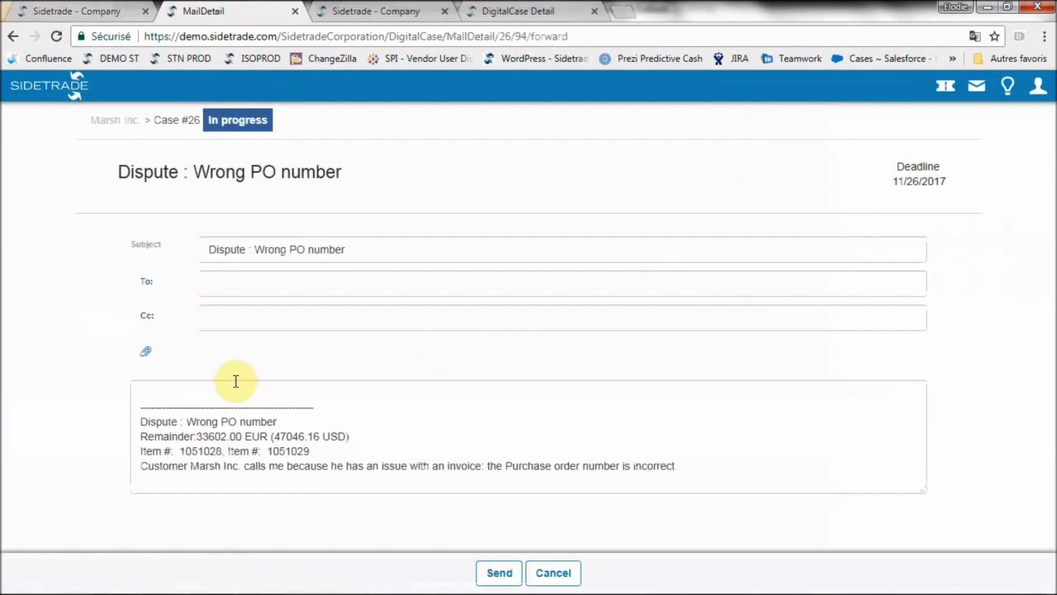
left_click(210, 383)
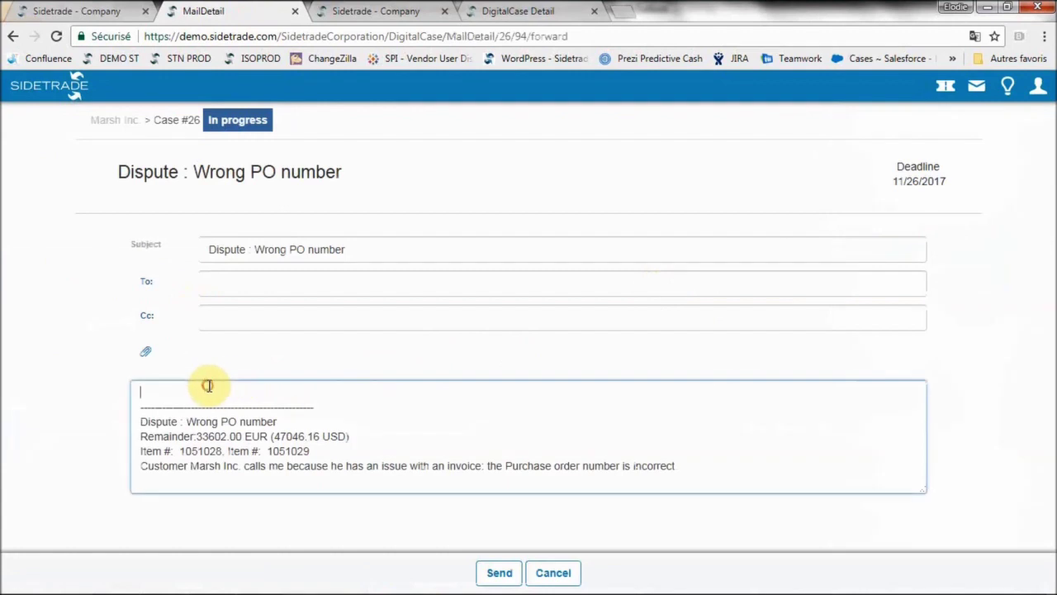
type("Hello. the invoice has been edited with the wrong PO. Could you please correct it. Thks.")
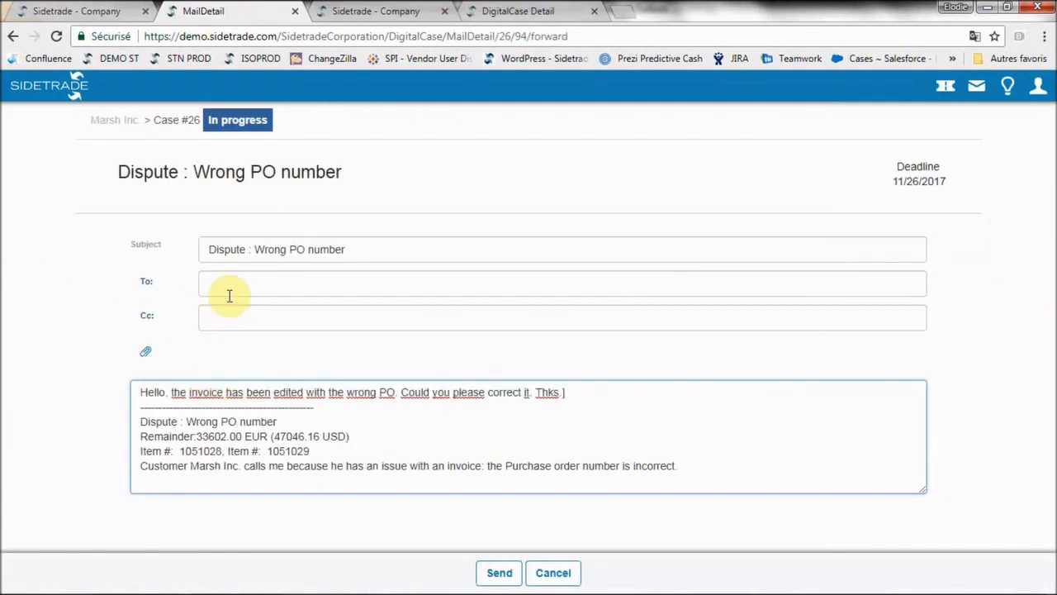
left_click(231, 290)
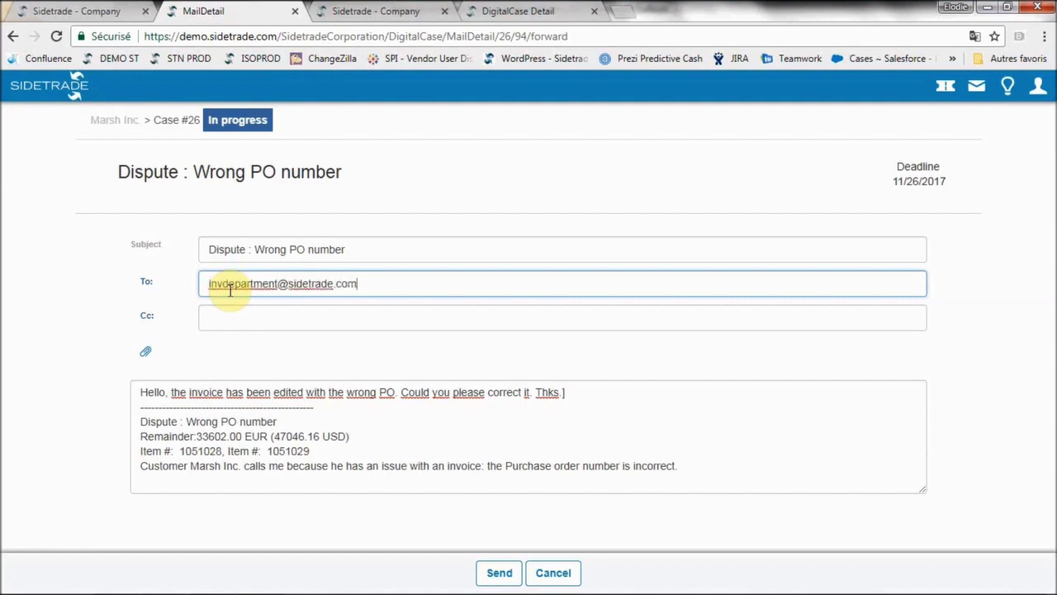
left_click(499, 573)
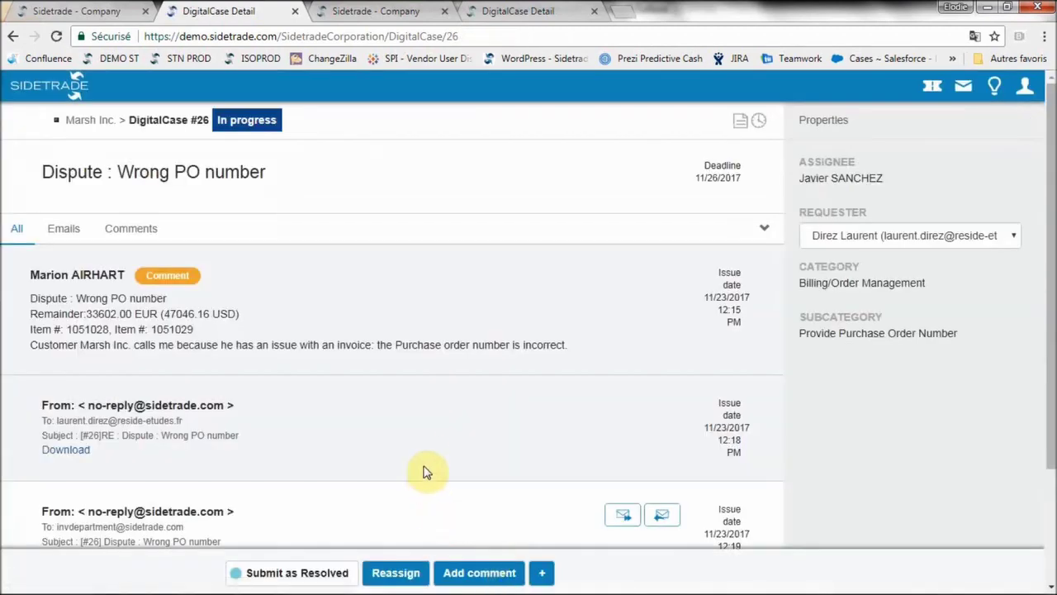
- Review the forwarded message in the case and open the DigitalCases Inbox
scroll(428, 446, "down", 2)
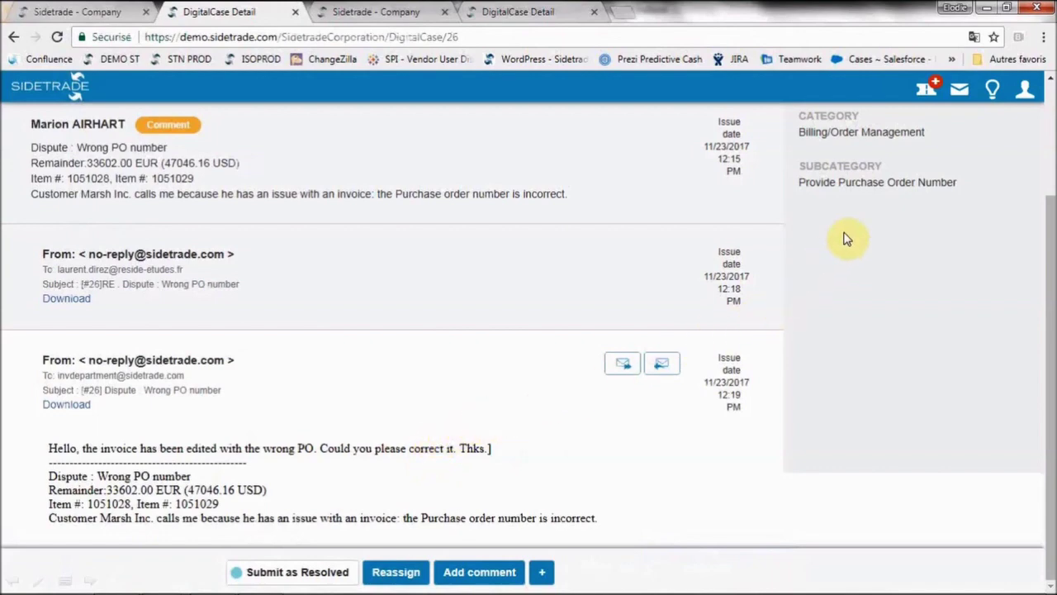
left_click(932, 96)
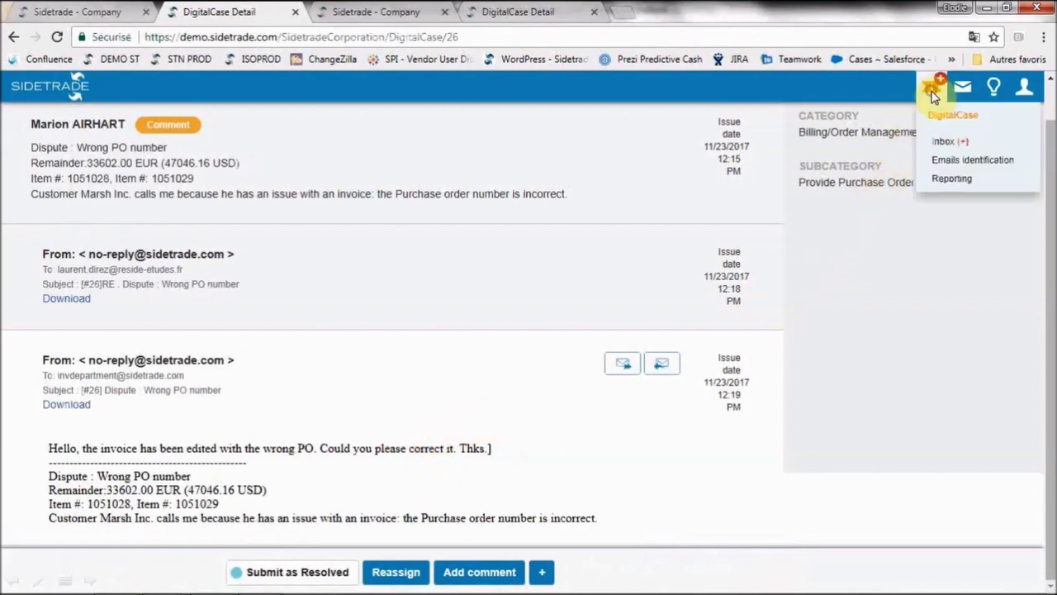
left_click(980, 144)
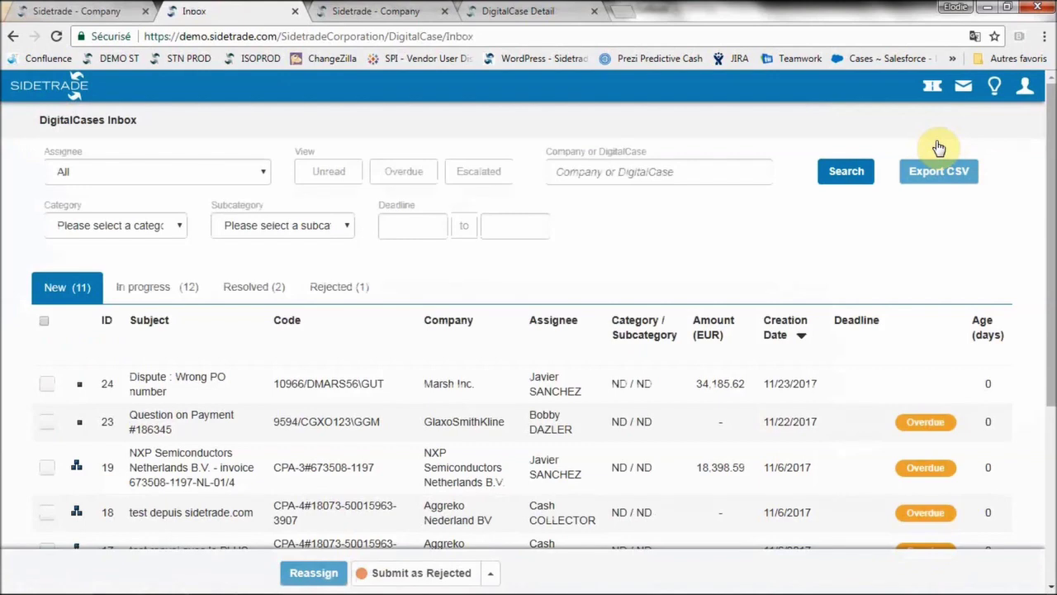
- Open the in-progress GlaxoSmithKline case about the non-conforming delivery and read the delivery manager's reply
left_click(163, 285)
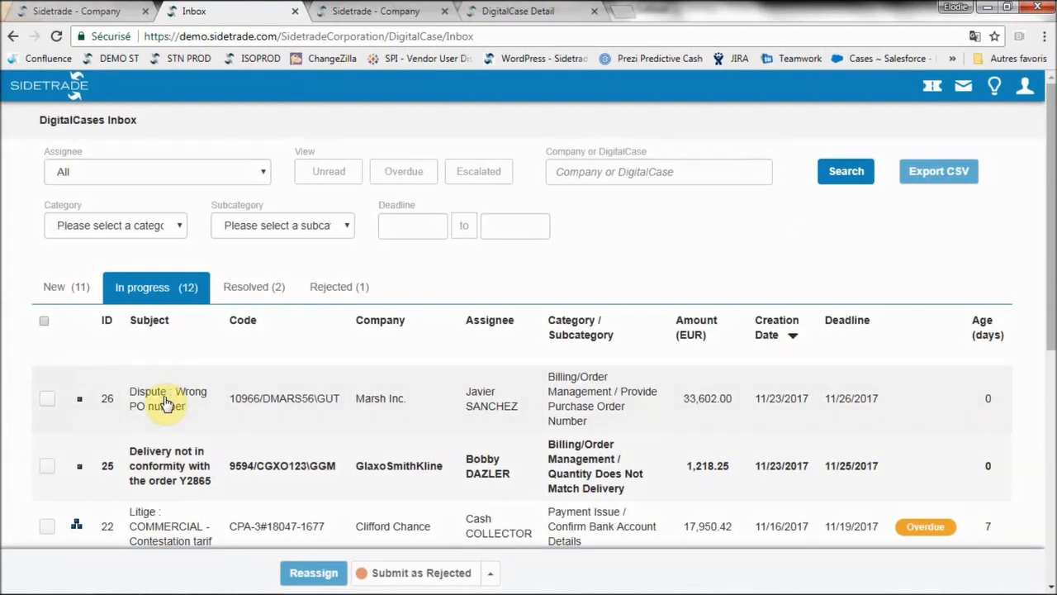
left_click(172, 466)
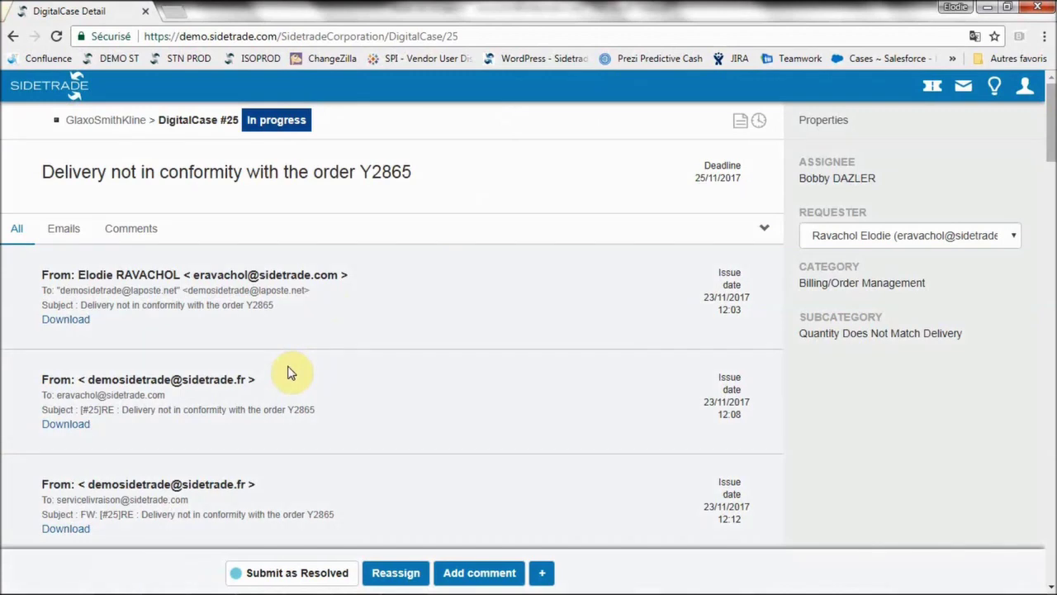
scroll(290, 373, "down", 5)
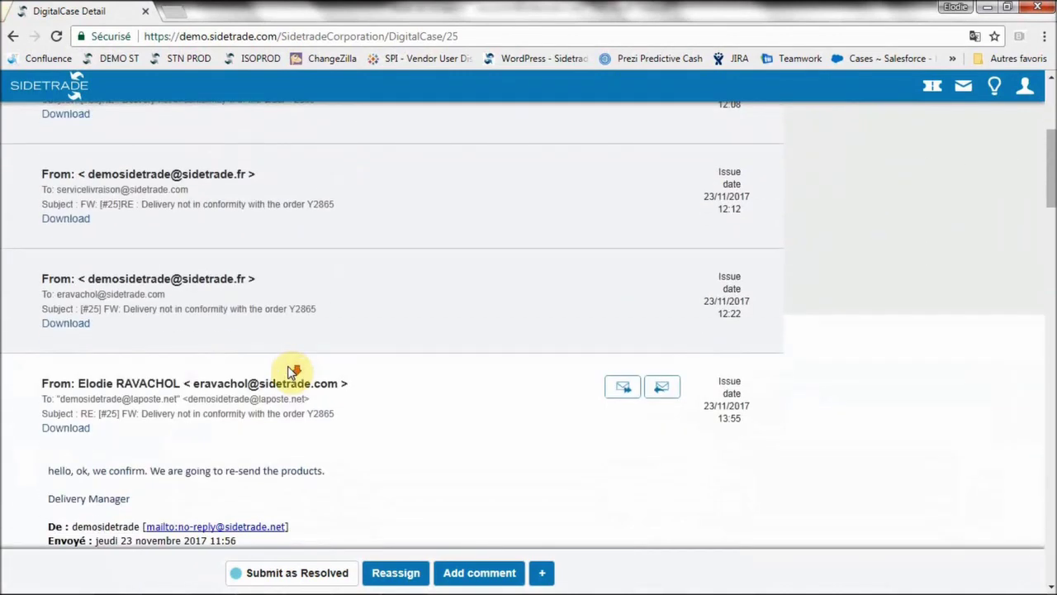
scroll(291, 370, "down", 1)
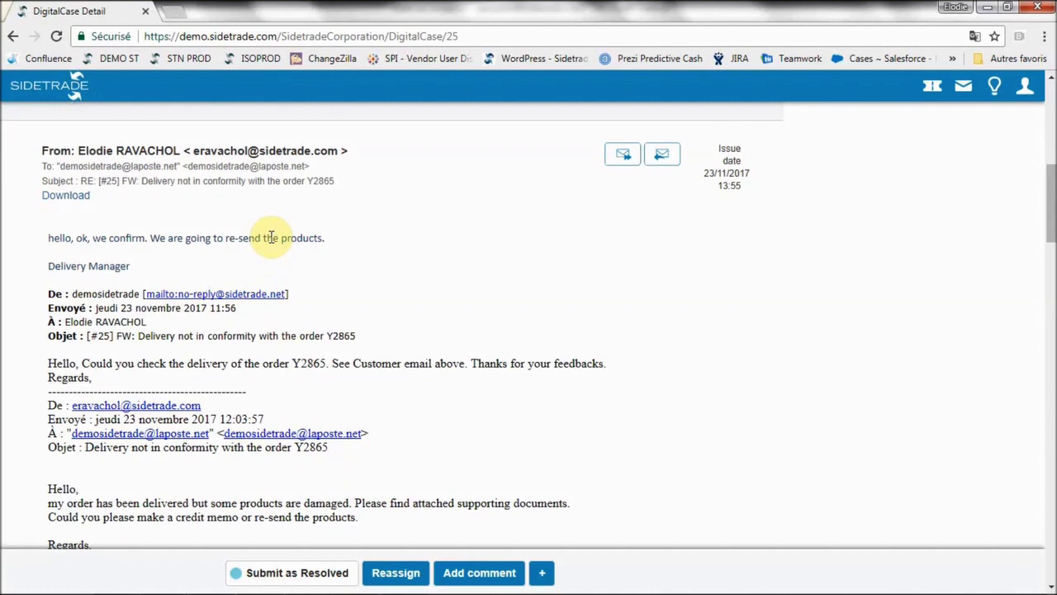
- Submit the delivery case as resolved with the substatus "Case Resolved - General Closure"
left_click(288, 574)
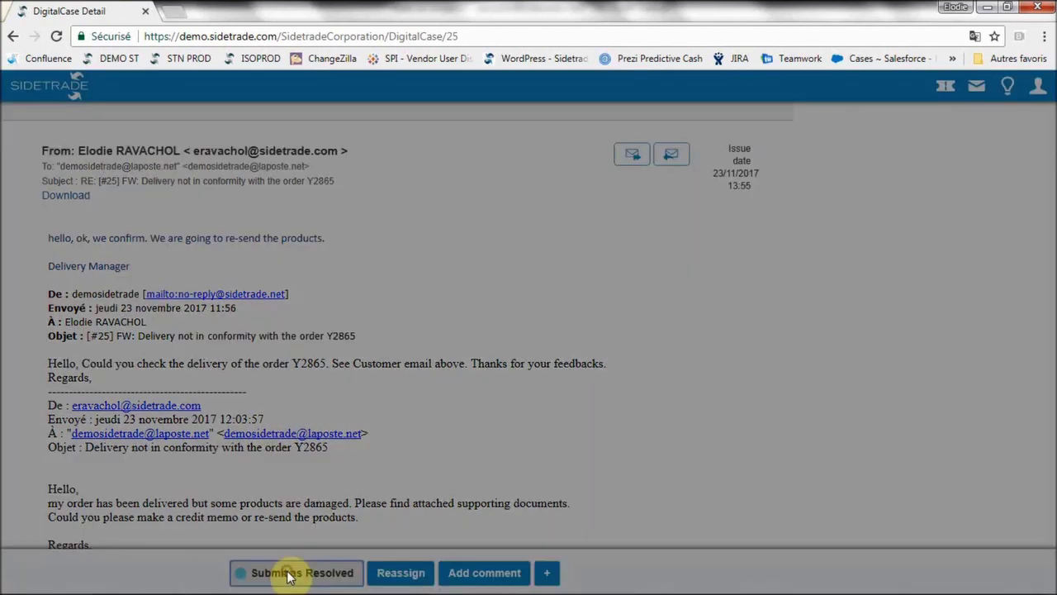
left_click(519, 165)
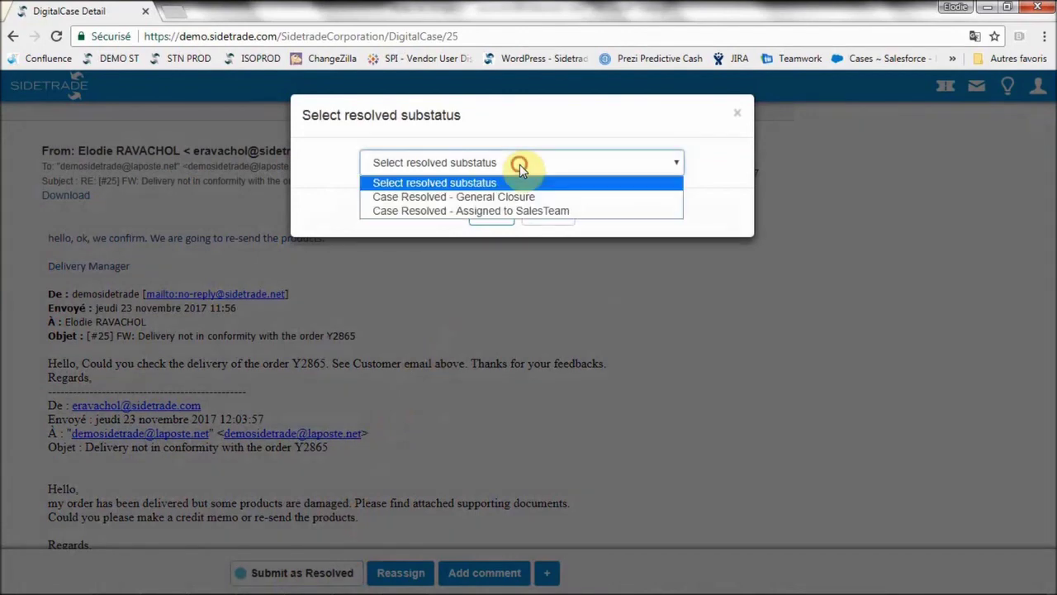
left_click(519, 196)
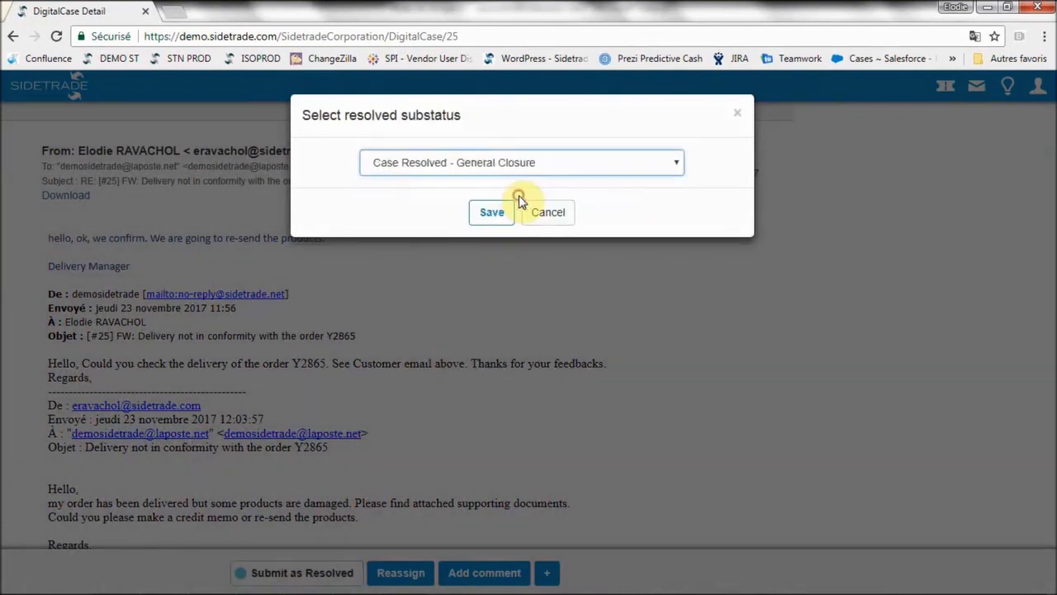
left_click(494, 216)
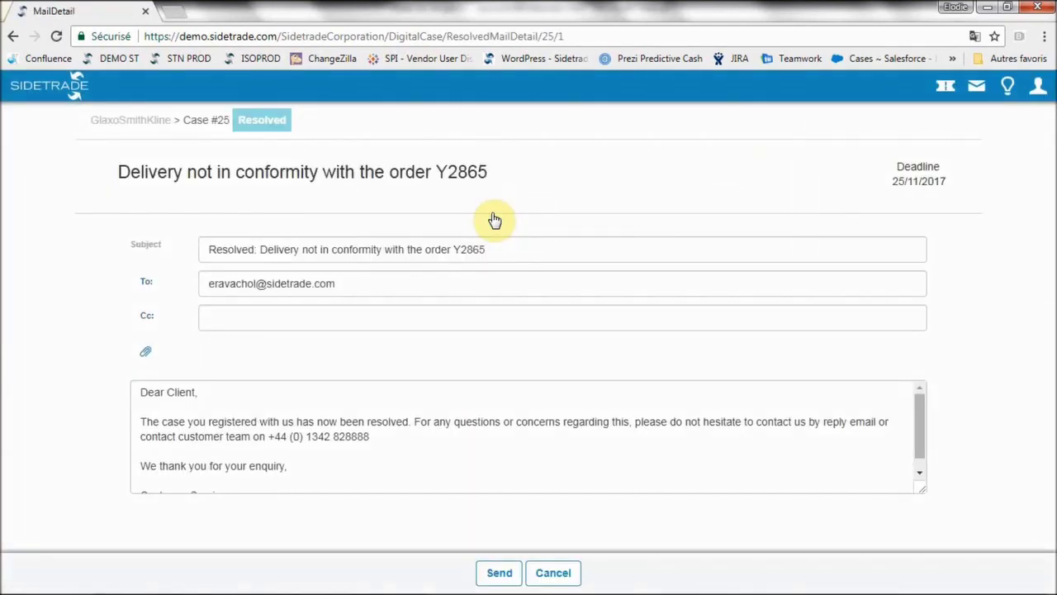
- Check the body of the prefilled resolution e-mail and send it to the requester
left_click(421, 422)
scroll(420, 422, "down", 1)
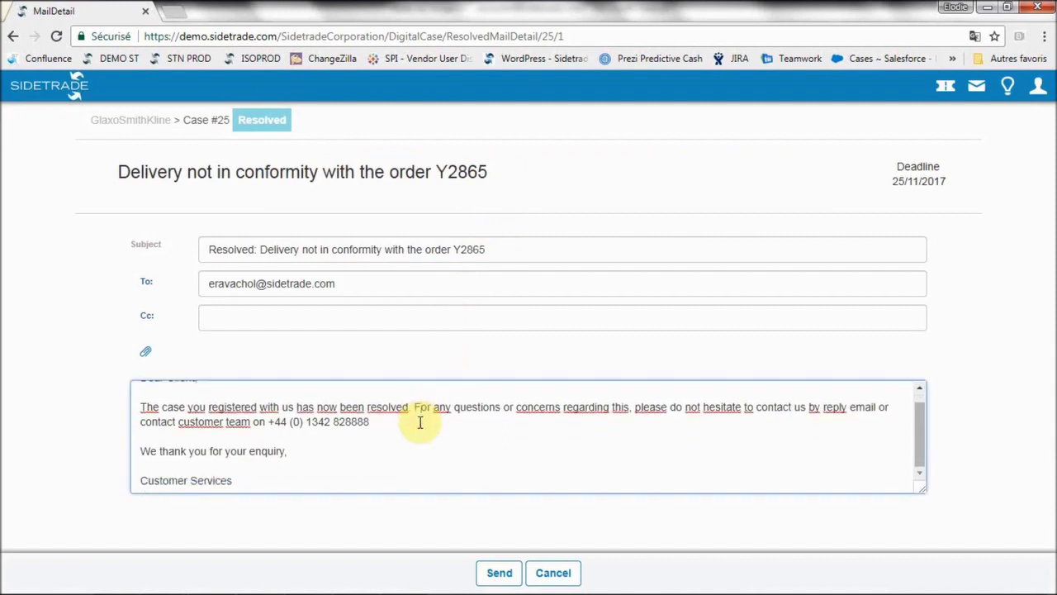
scroll(421, 421, "up", 1)
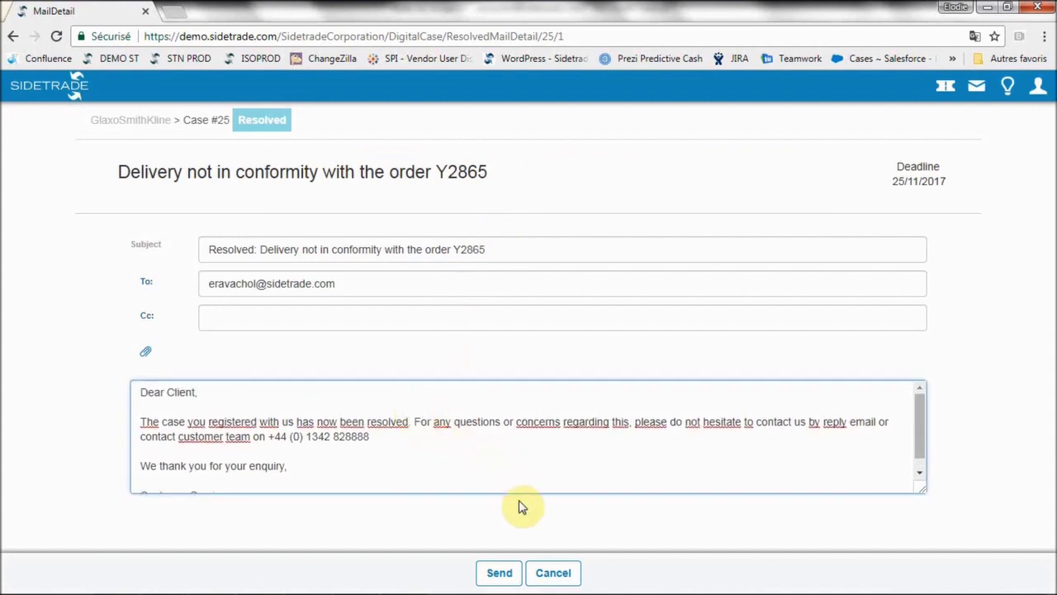
left_click(499, 573)
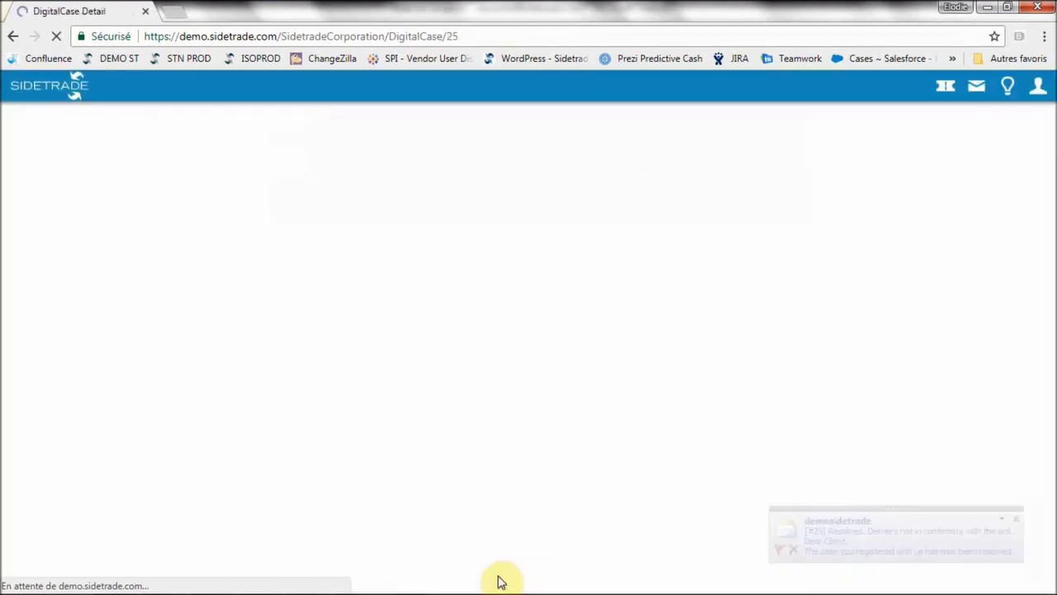
- Review the sent resolution message in the case and display the case's timeline
scroll(504, 512, "down", 4)
scroll(504, 502, "down", 4)
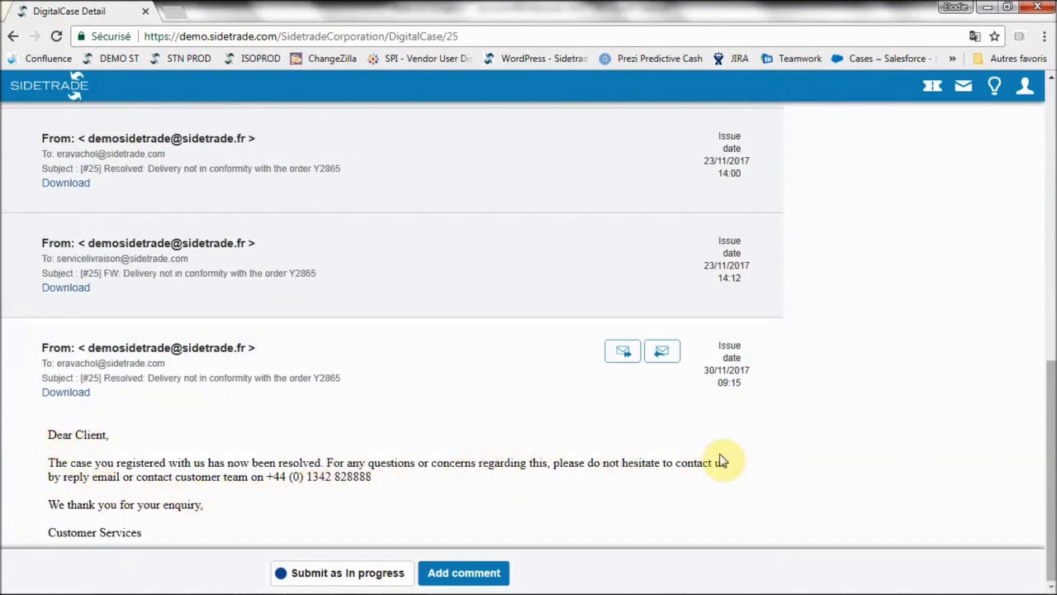
scroll(723, 460, "up", 6)
scroll(722, 460, "up", 1)
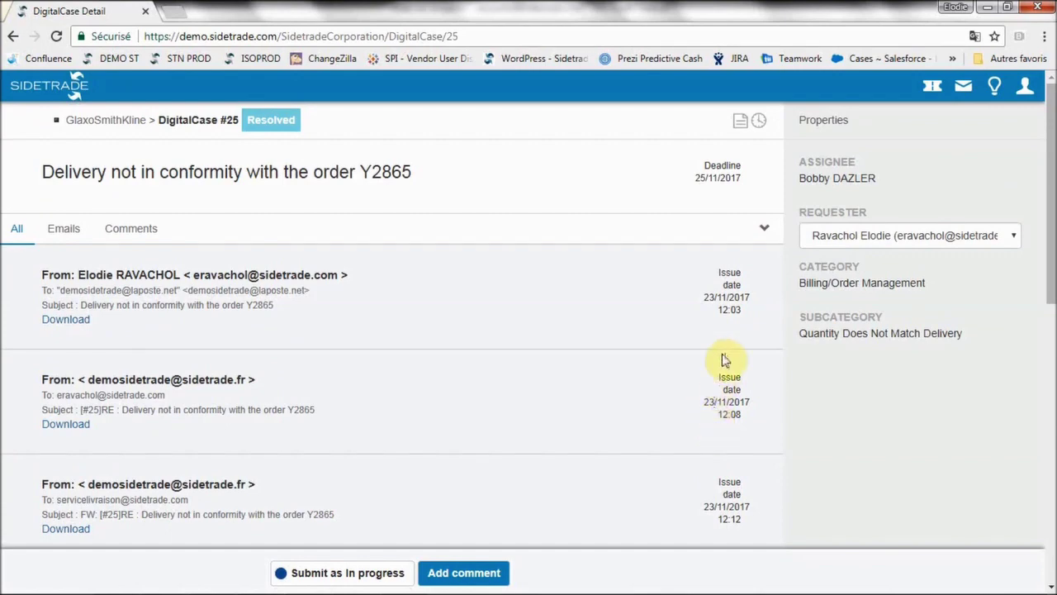
left_click(760, 124)
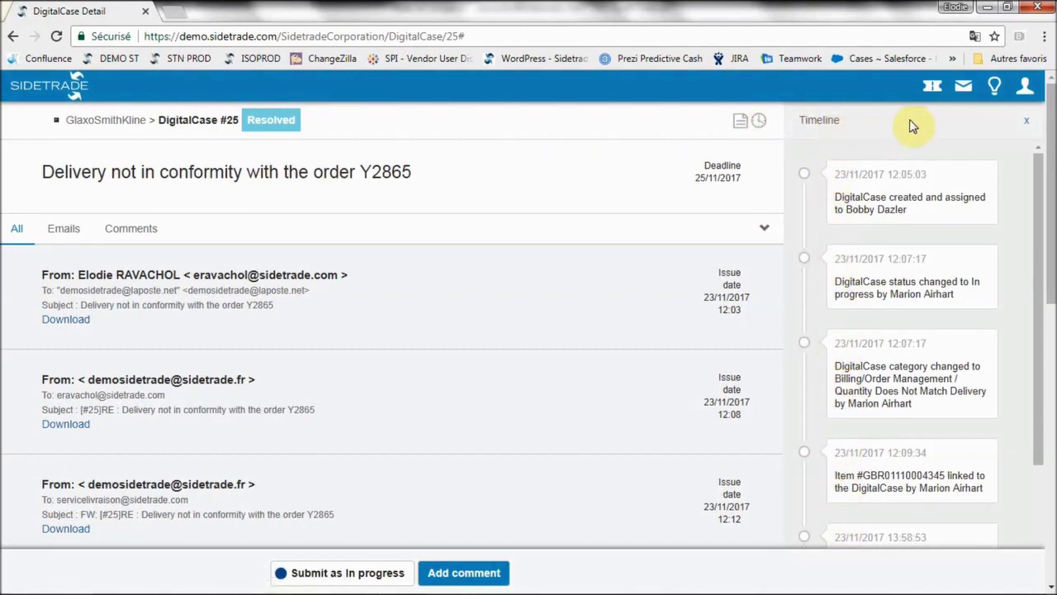
- Open the DigitalCases Inbox and check which assignee filter options it offers
mouse_move(934, 93)
left_click(938, 146)
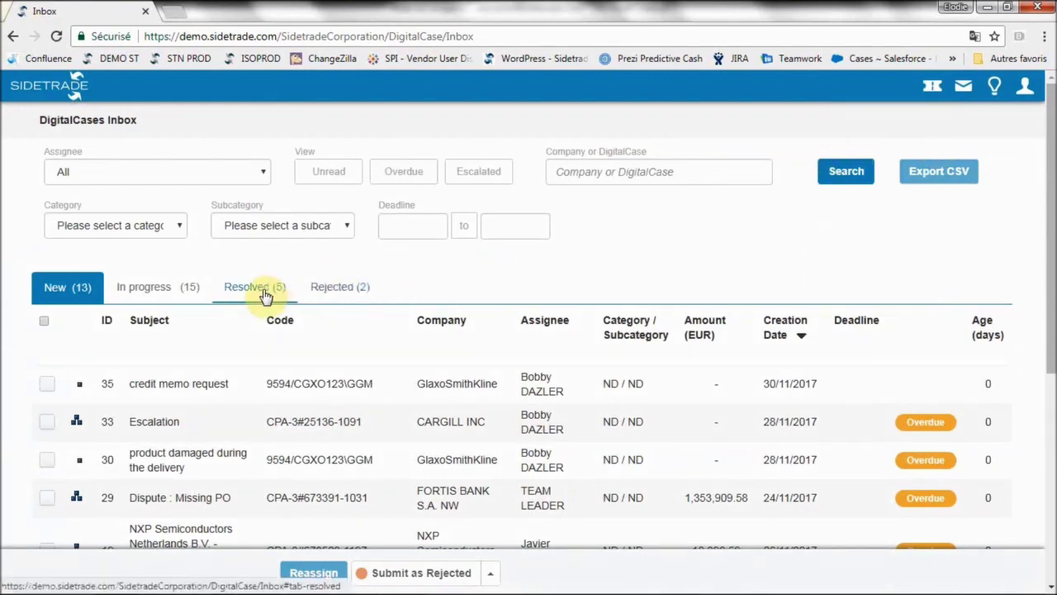
left_click(263, 172)
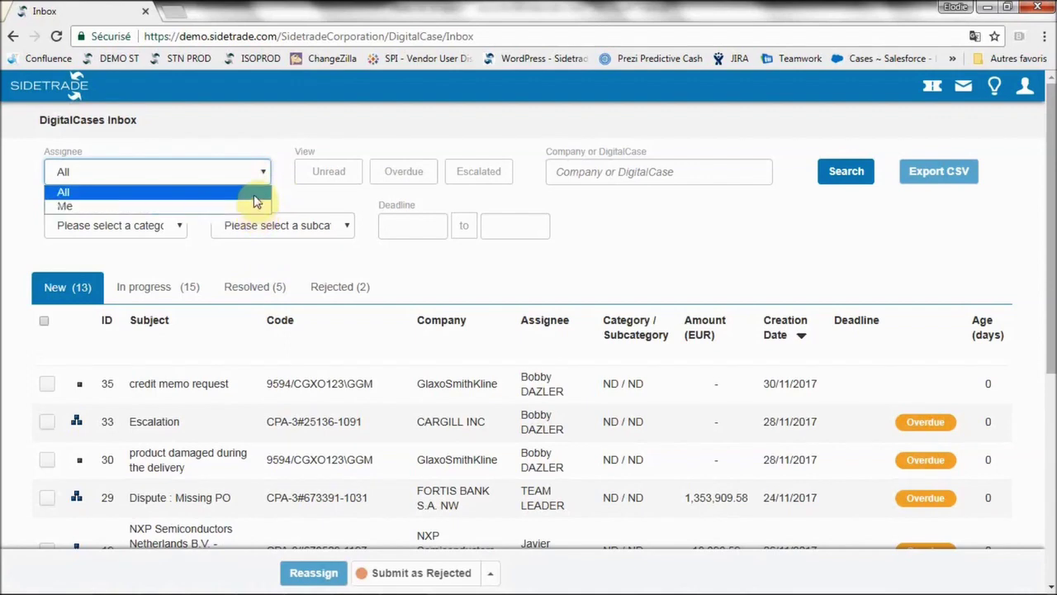
left_click(264, 151)
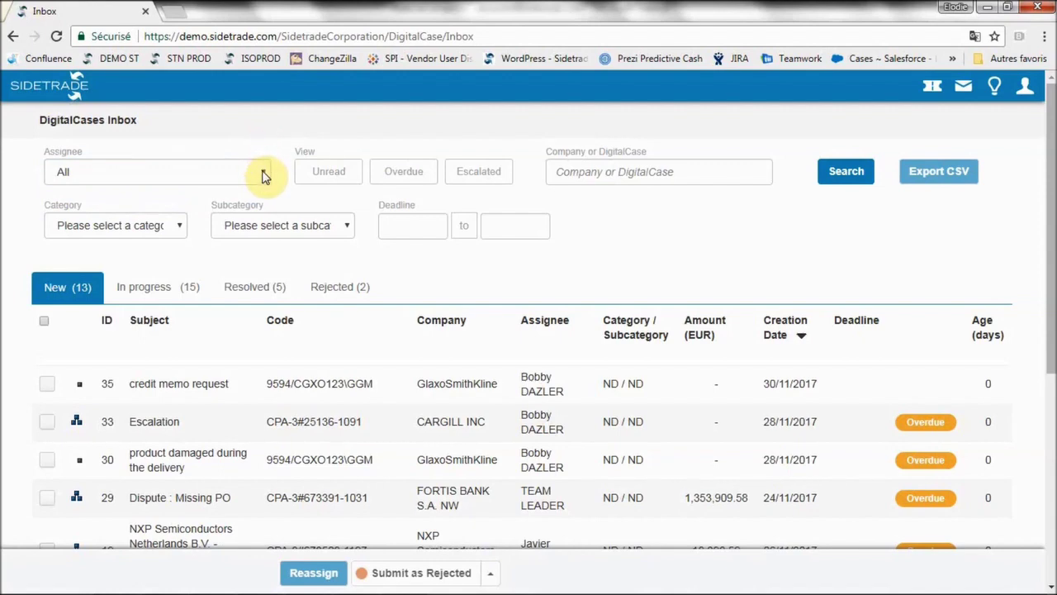
- Open the DigitalCase reporting and examine the charts by status and by category, plus the assignee filter options
left_click(933, 85)
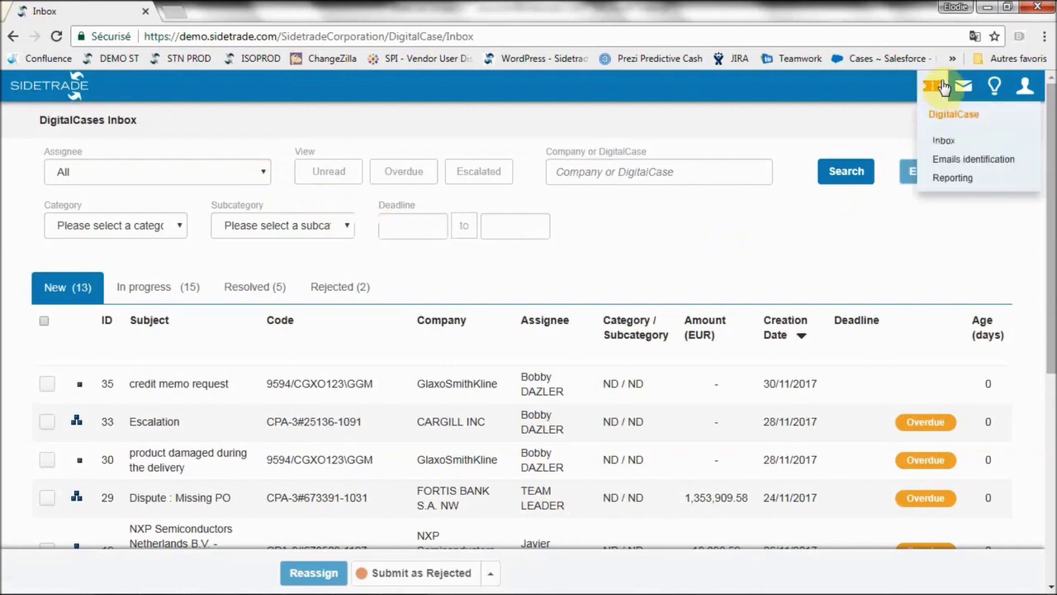
left_click(941, 178)
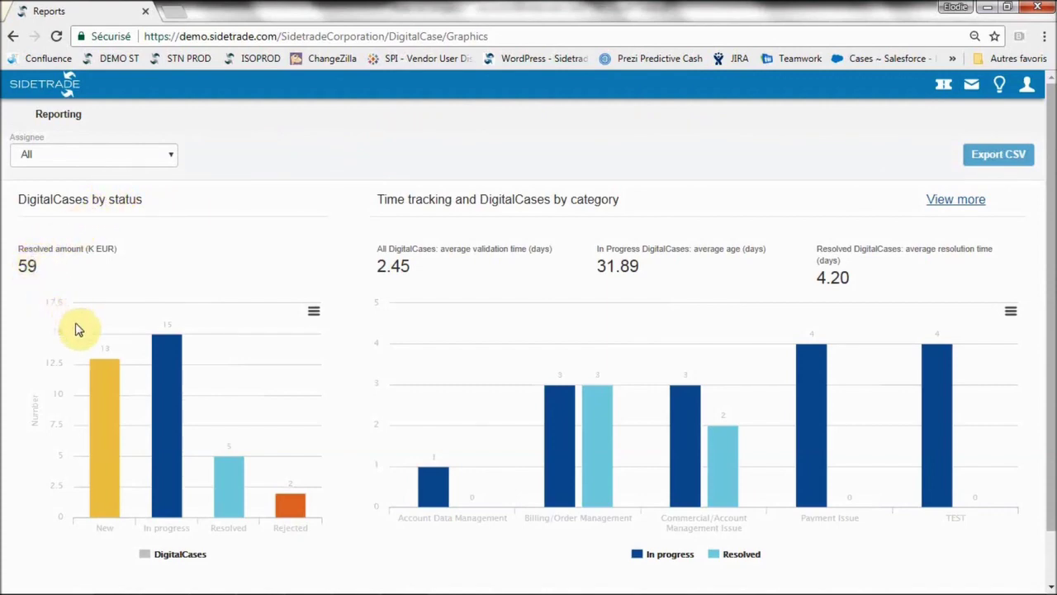
mouse_move(99, 379)
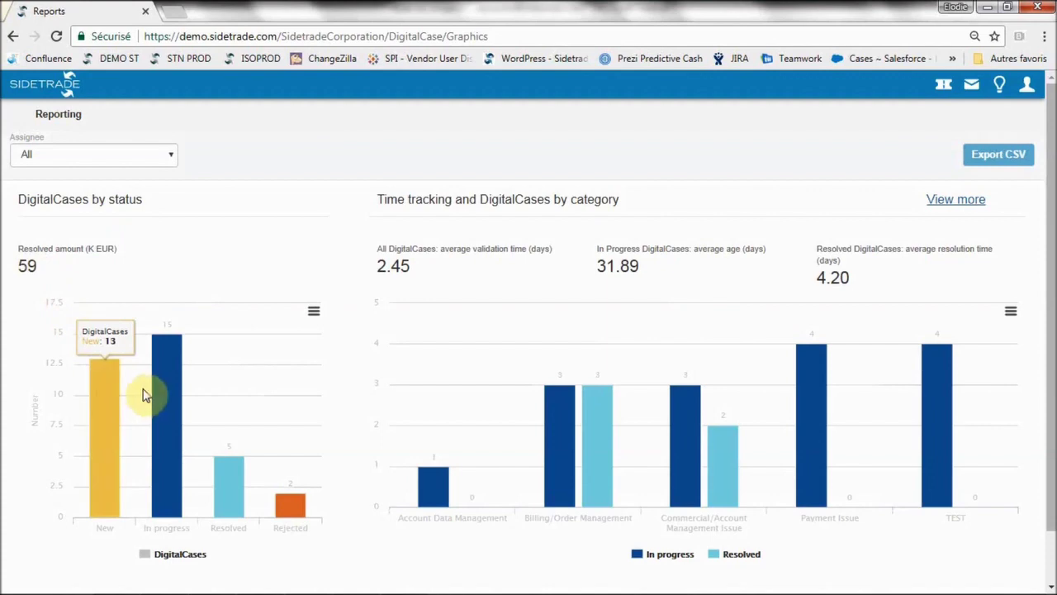
mouse_move(166, 399)
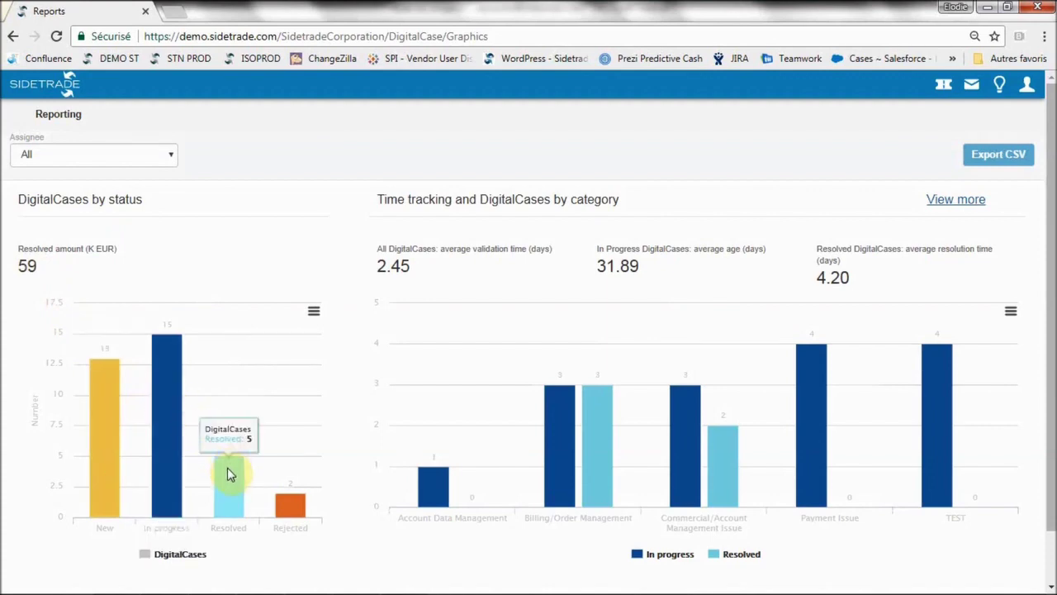
mouse_move(284, 506)
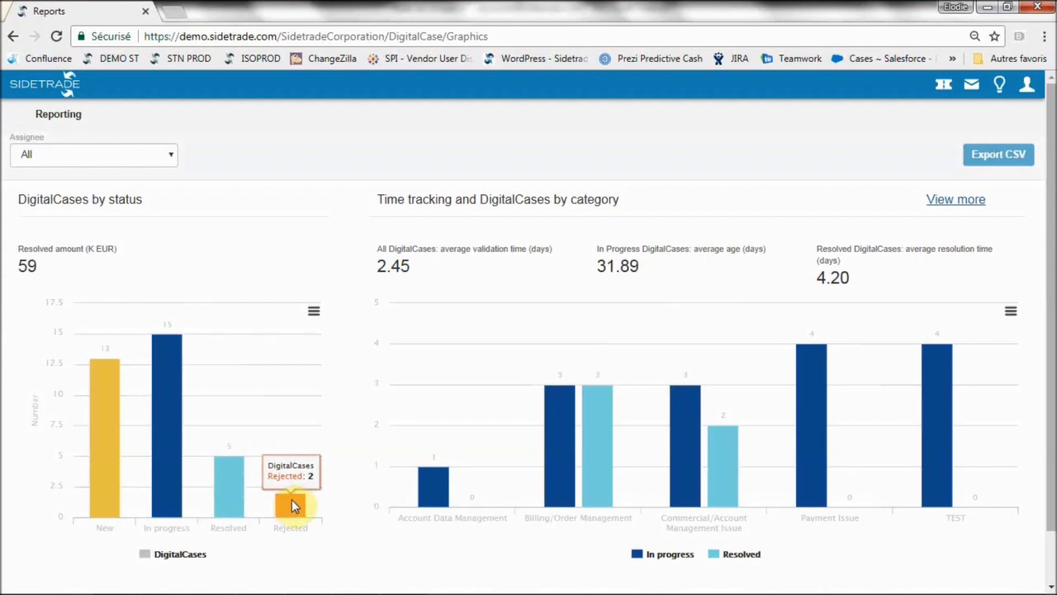
mouse_move(437, 496)
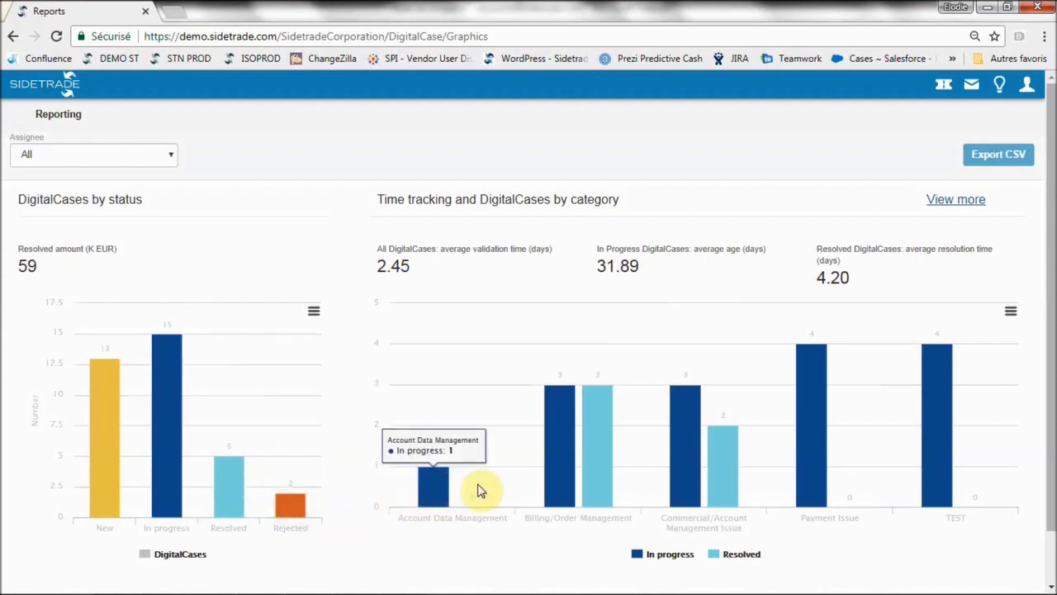
mouse_move(708, 475)
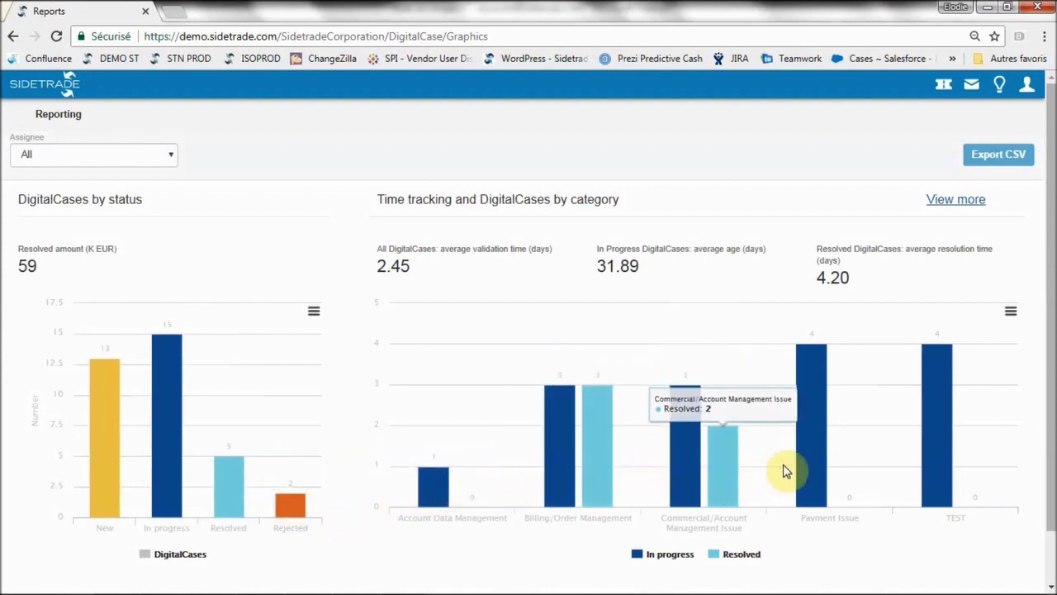
mouse_move(963, 467)
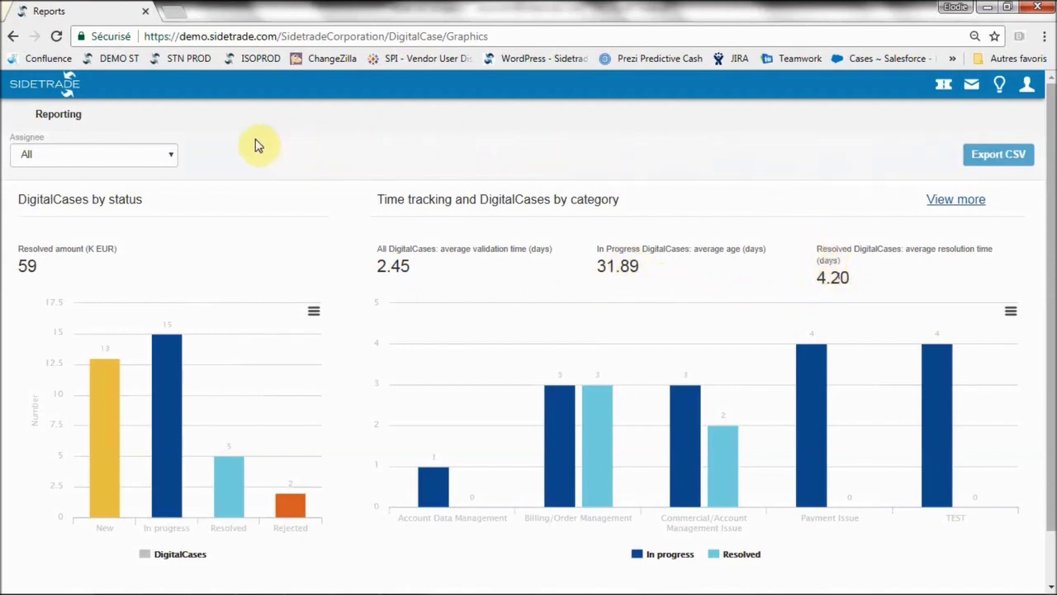
left_click(171, 158)
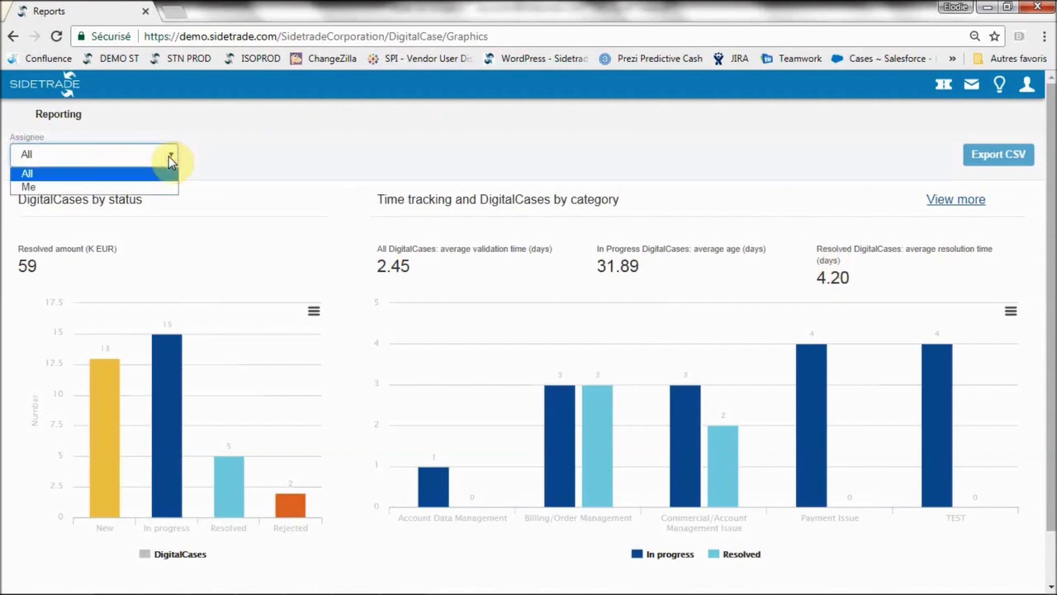
left_click(170, 159)
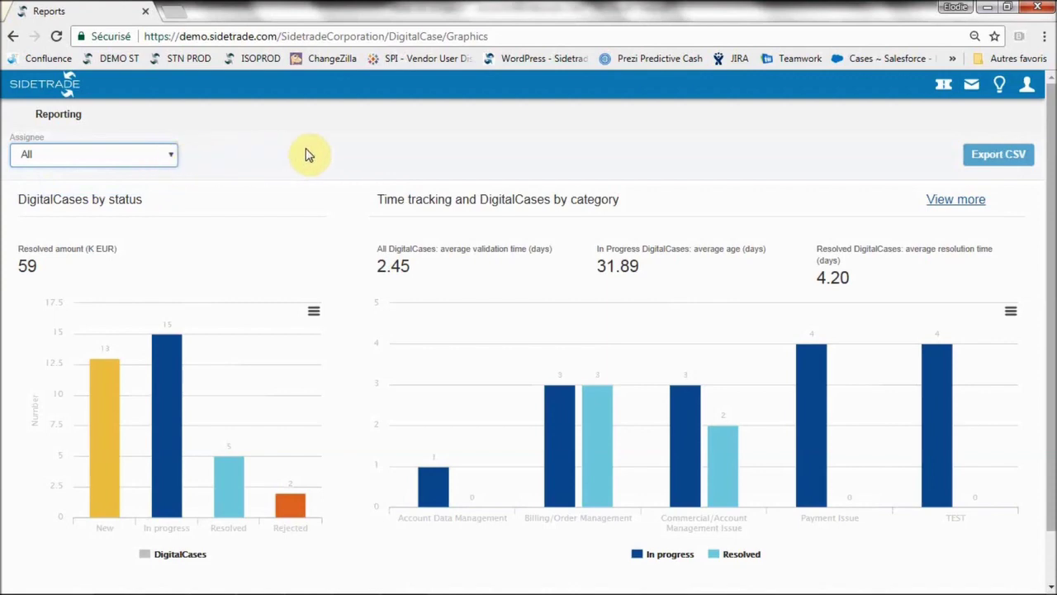